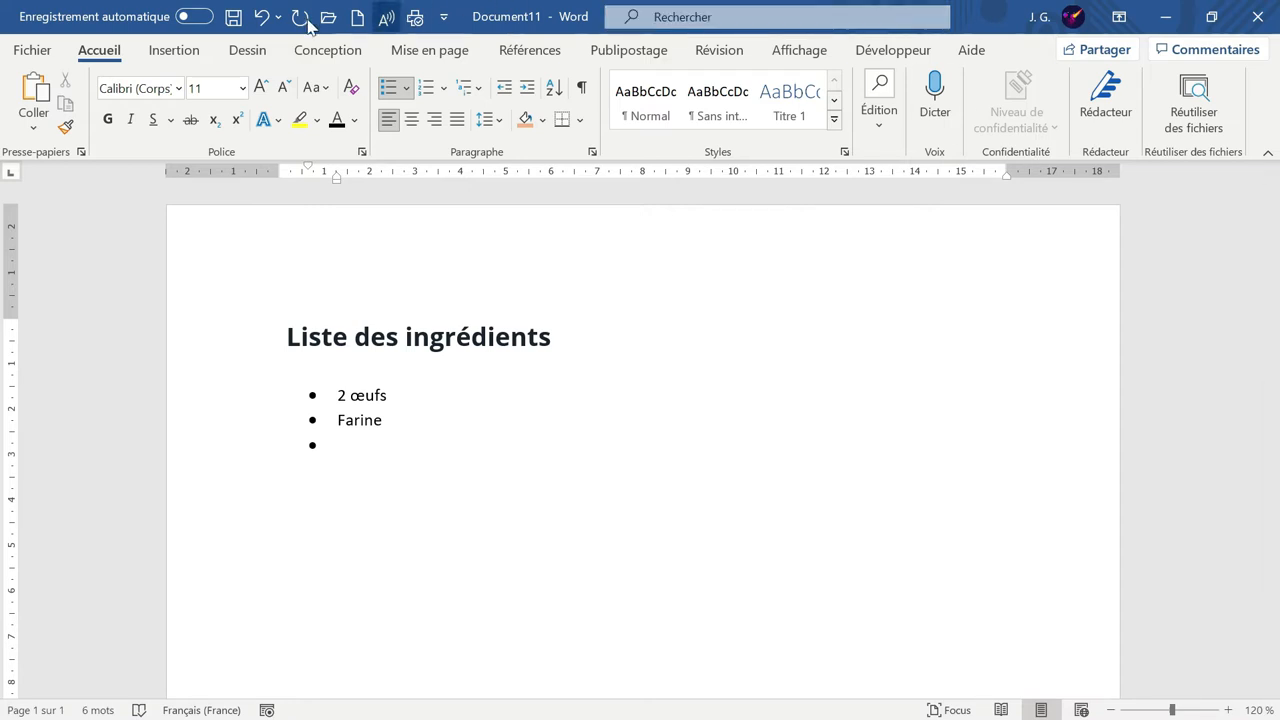
Undo the typed bulleted list under the heading and delete the remaining "2 œufs" line
click(259, 18)
click(259, 18)
click(259, 18)
click(259, 18)
click(259, 18)
click(259, 18)
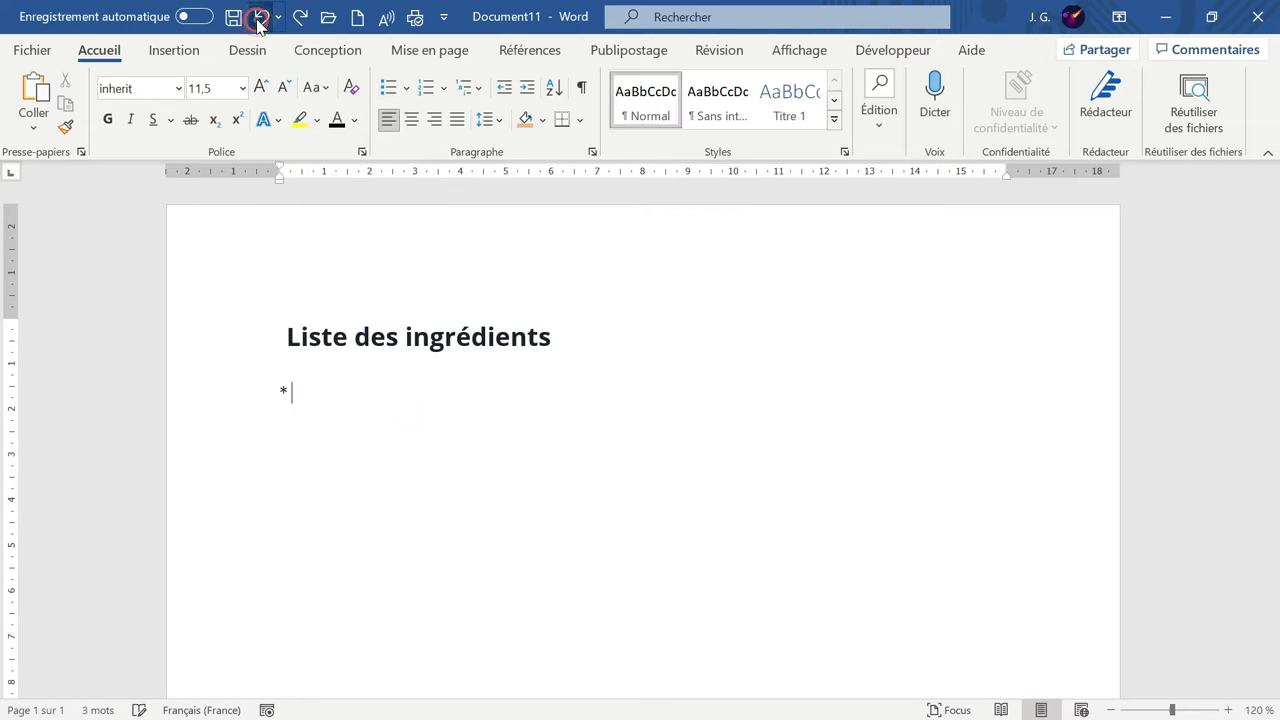
click(259, 18)
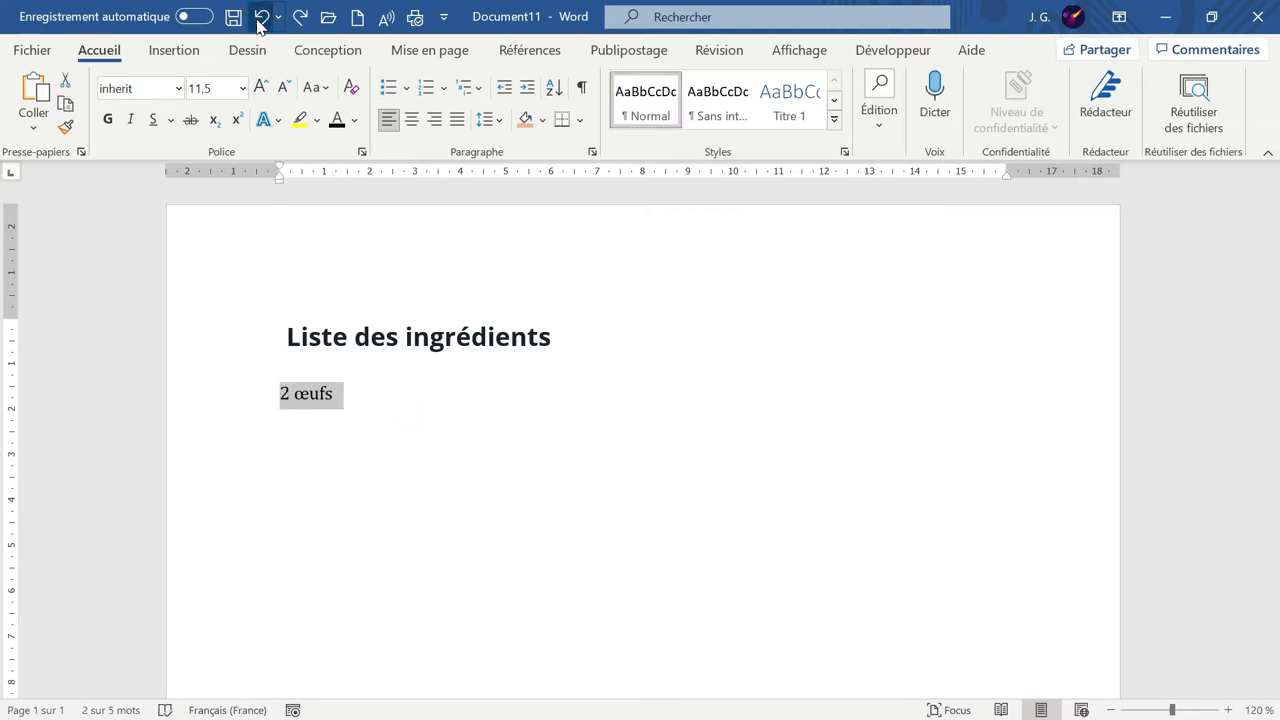
key(Delete)
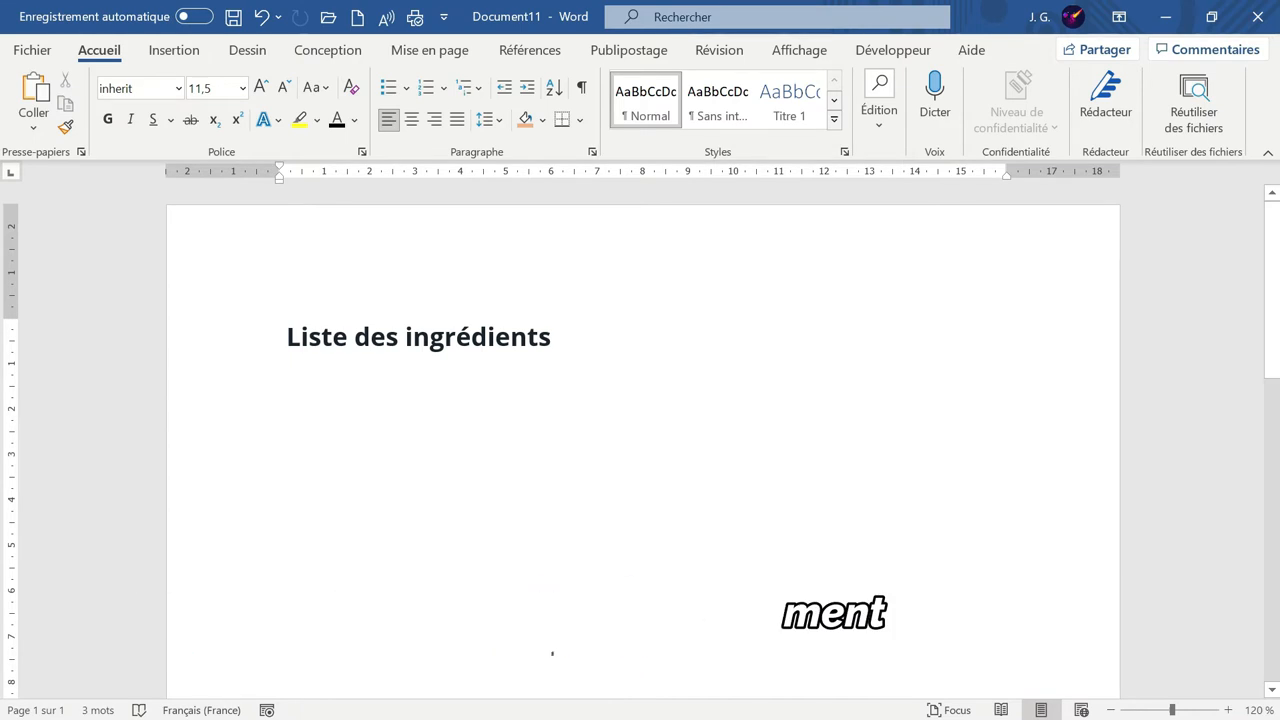
Start an automatic numbered list under the heading with "2 oeufs" as item 1 and begin a second item
text(1. )
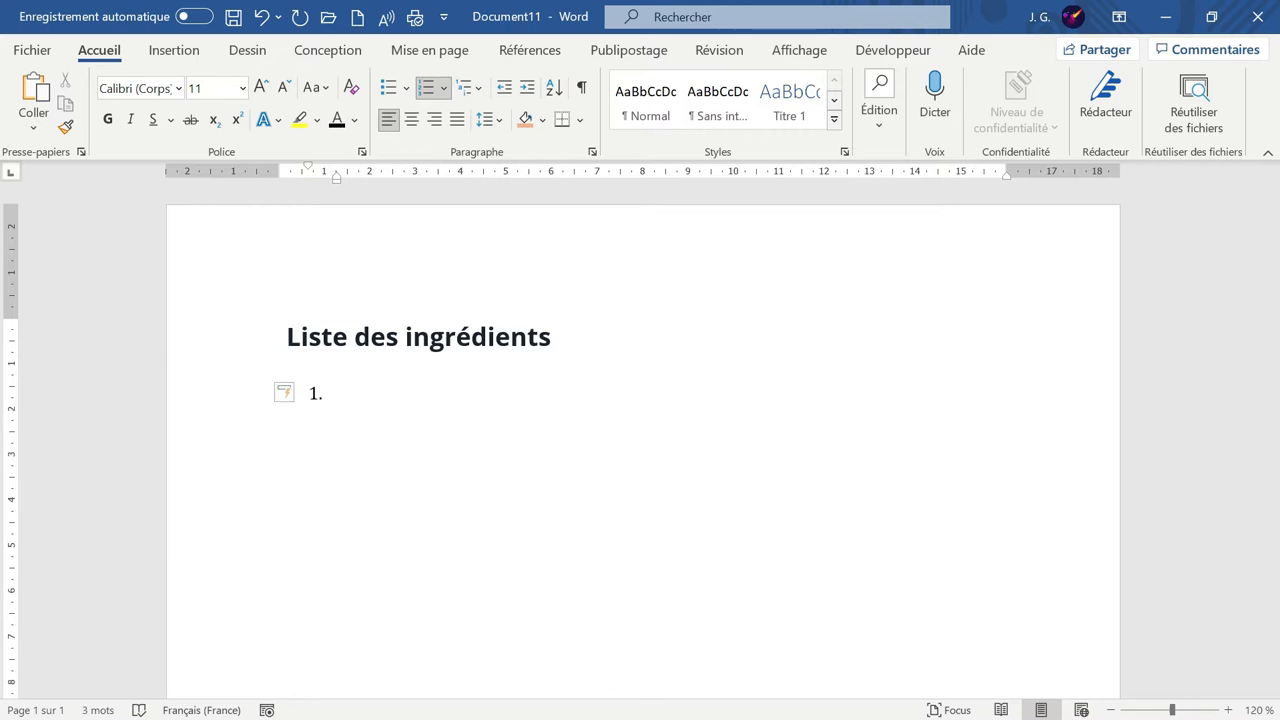
text(2 oeufs)
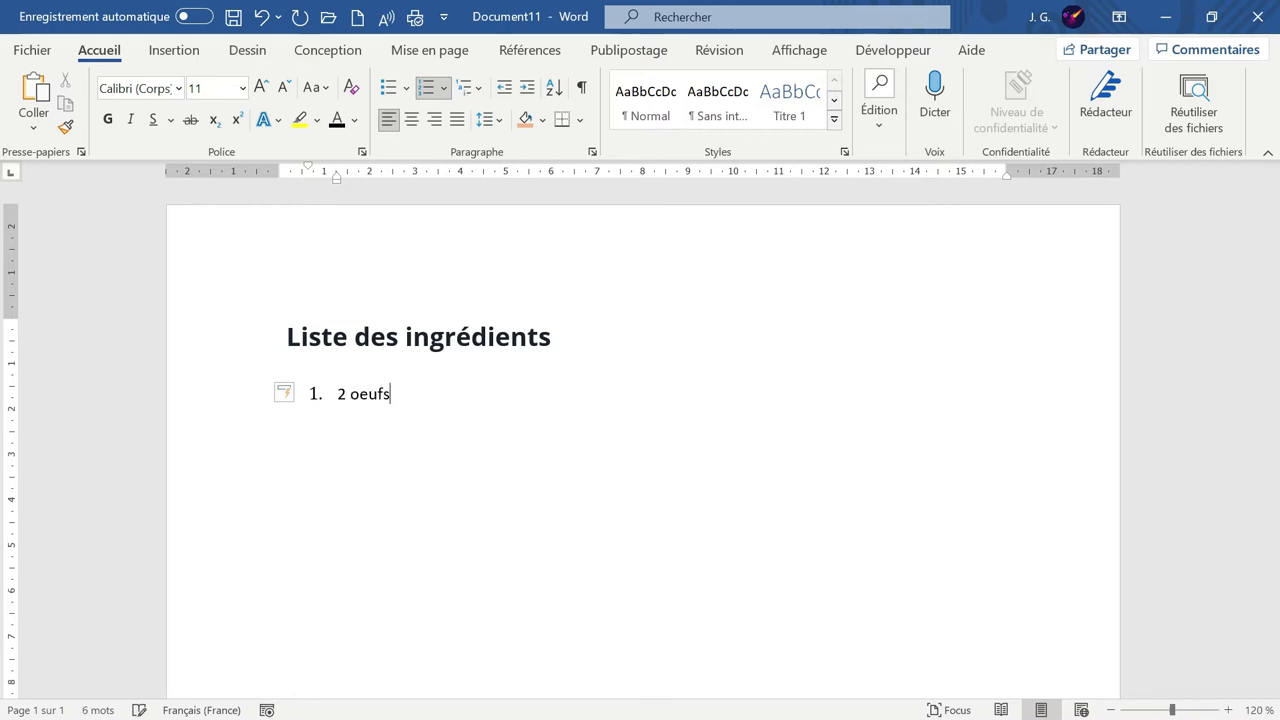
key(Return)
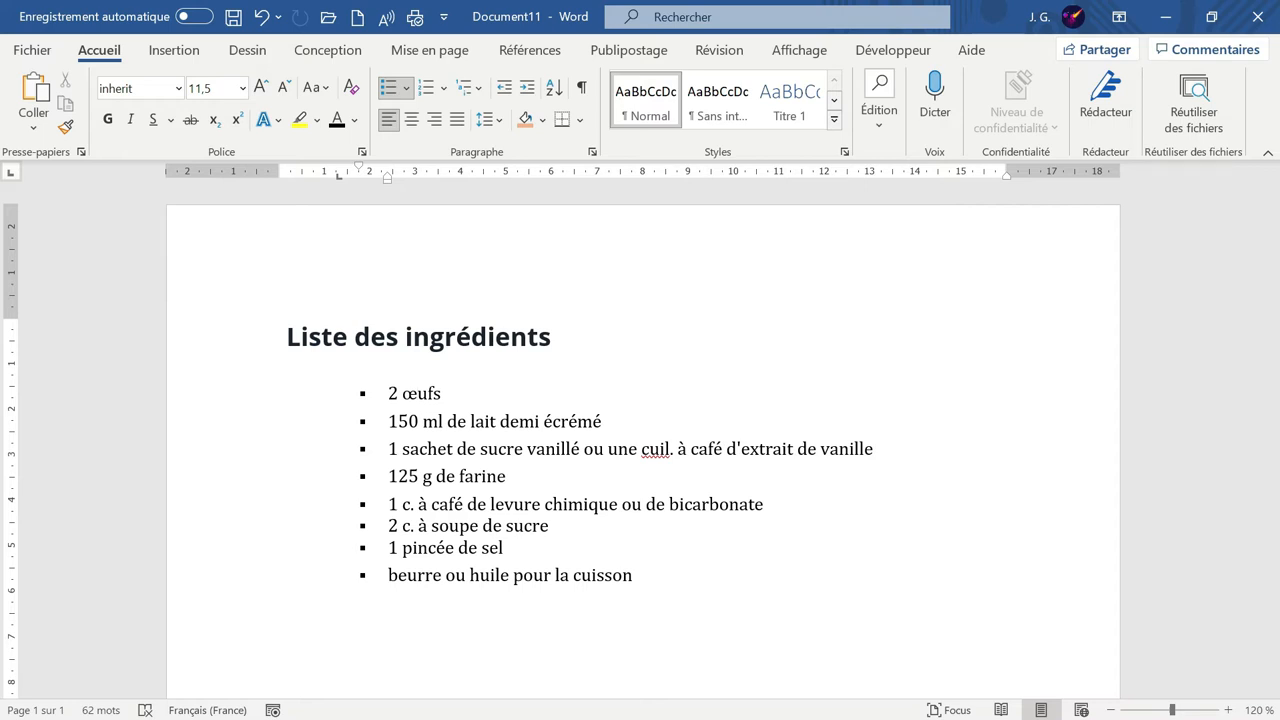
drag(417, 393, 652, 567)
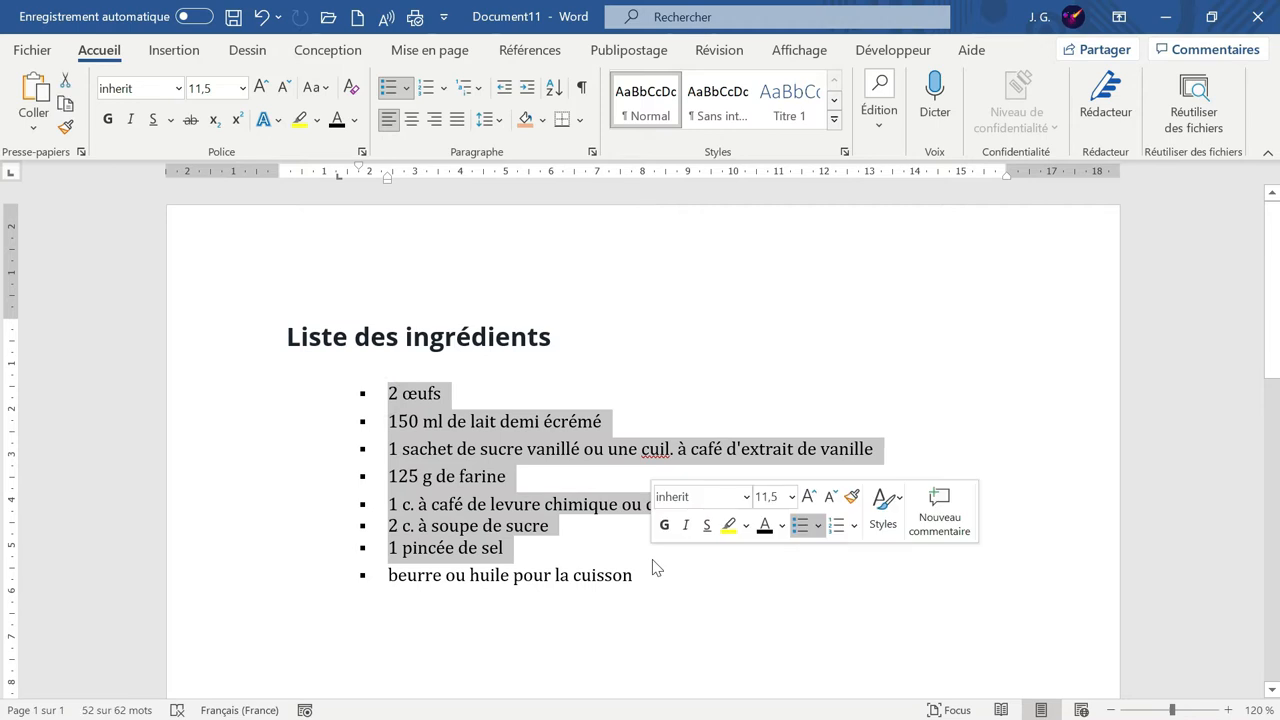
click(563, 537)
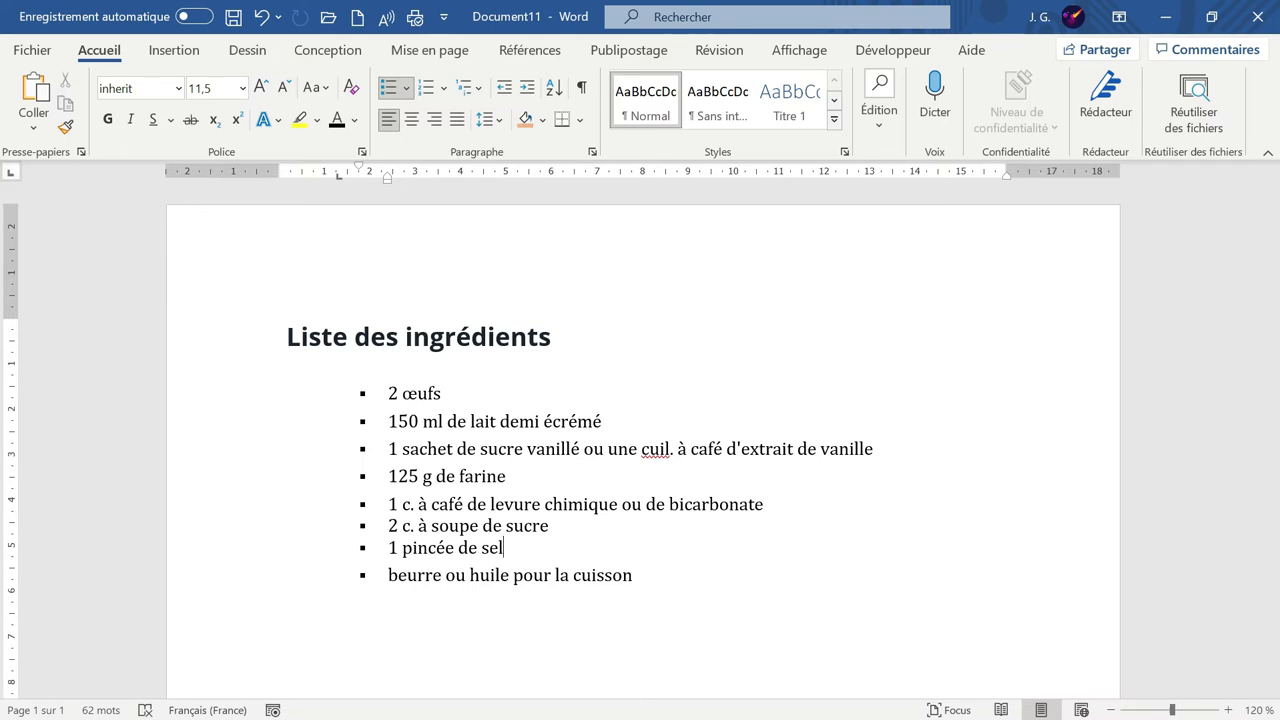
drag(633, 576, 402, 449)
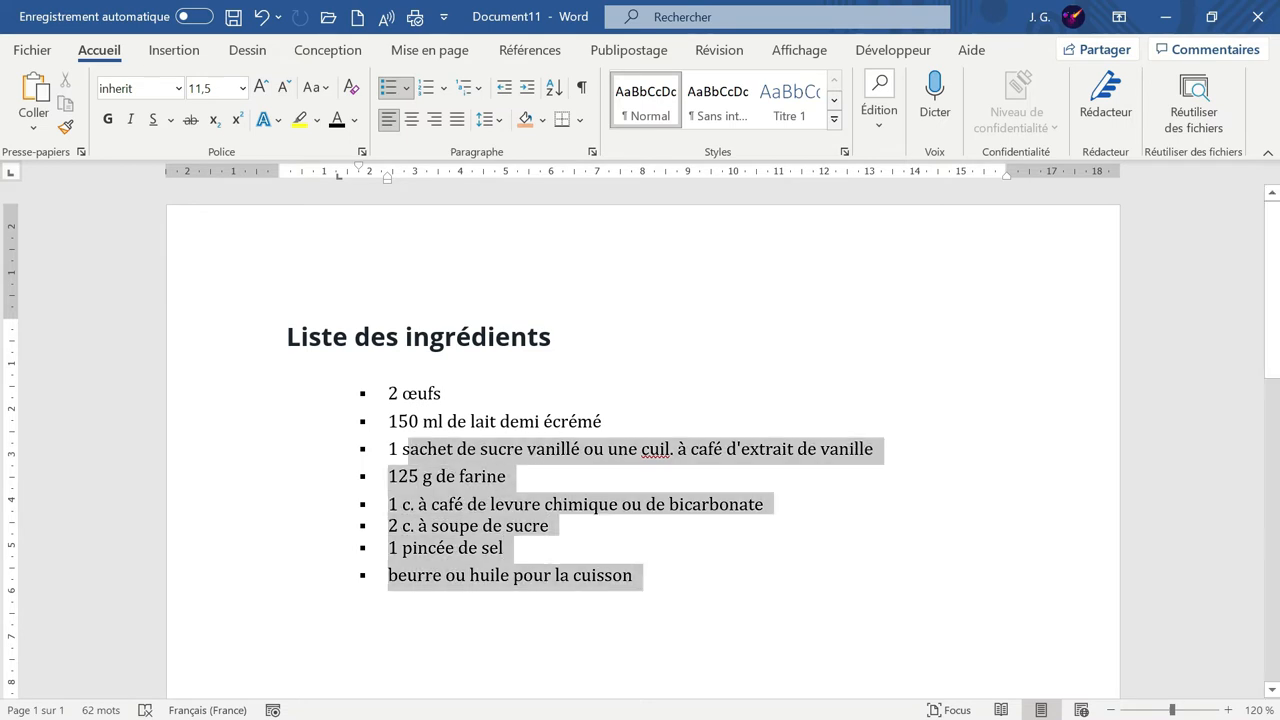
click(455, 474)
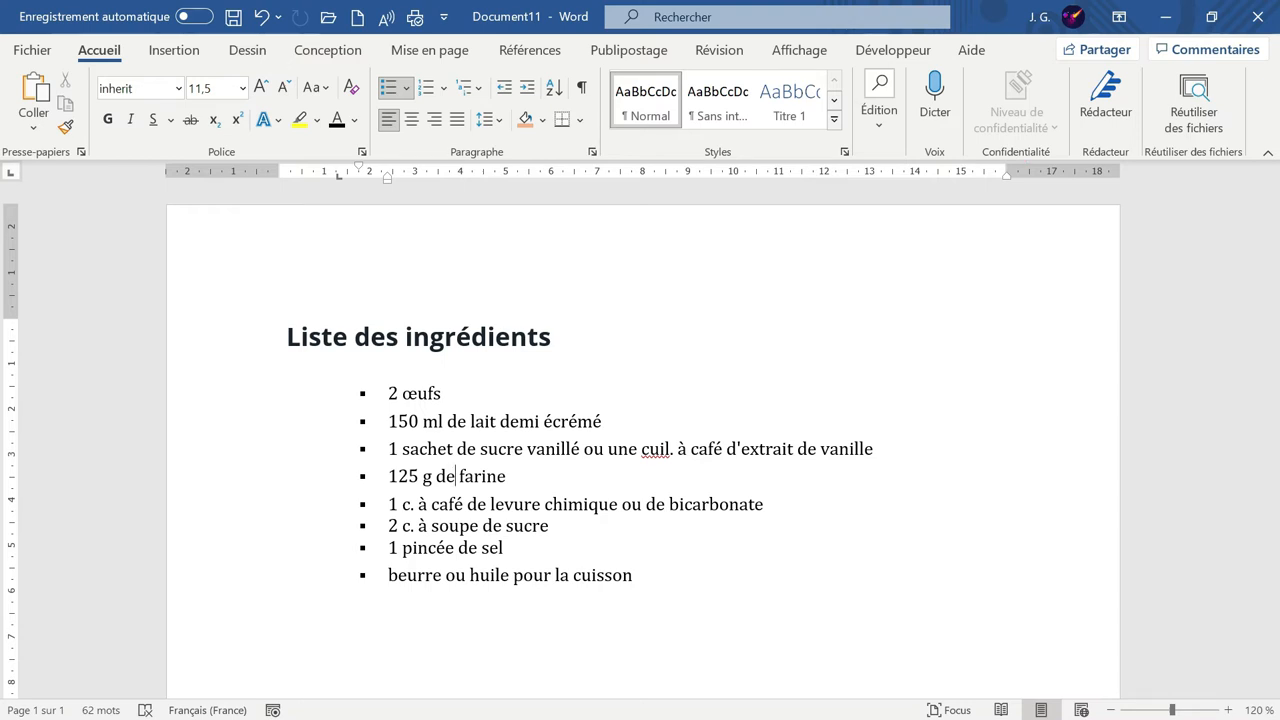
Undo the square bullets and format all the ingredient lines as a bulleted list with round bullets
key(ctrl+z)
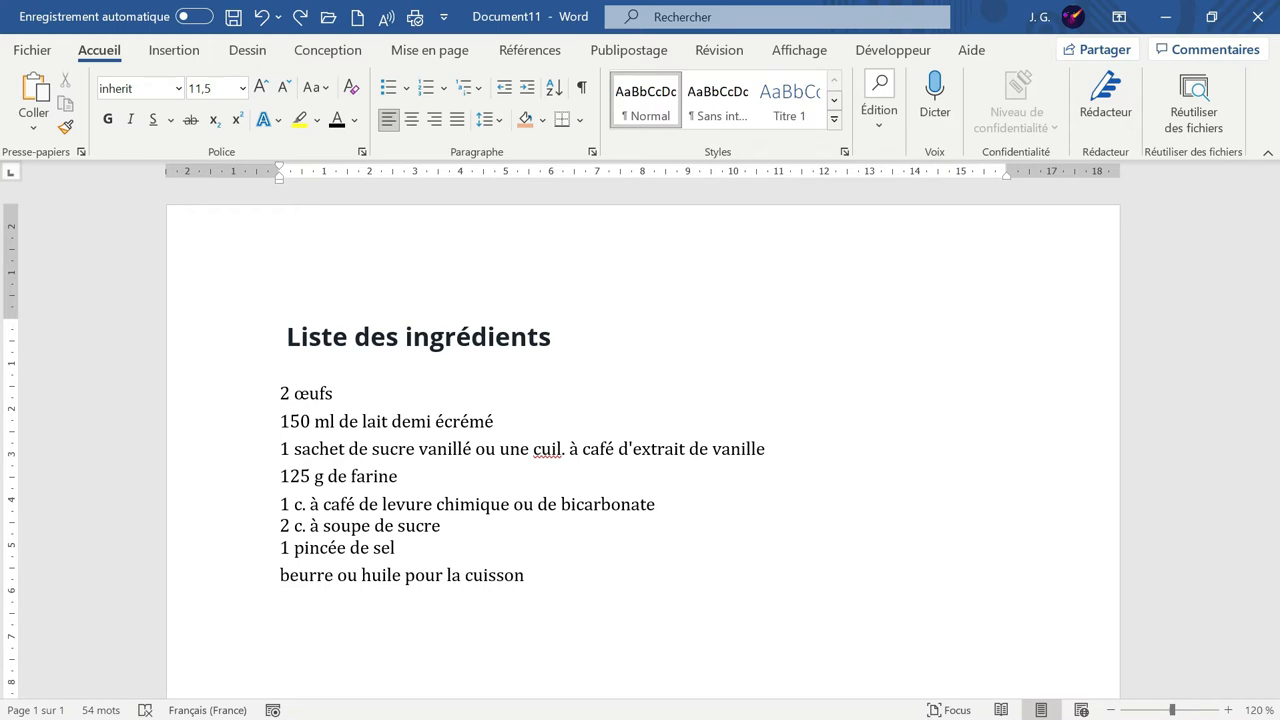
drag(230, 400, 229, 574)
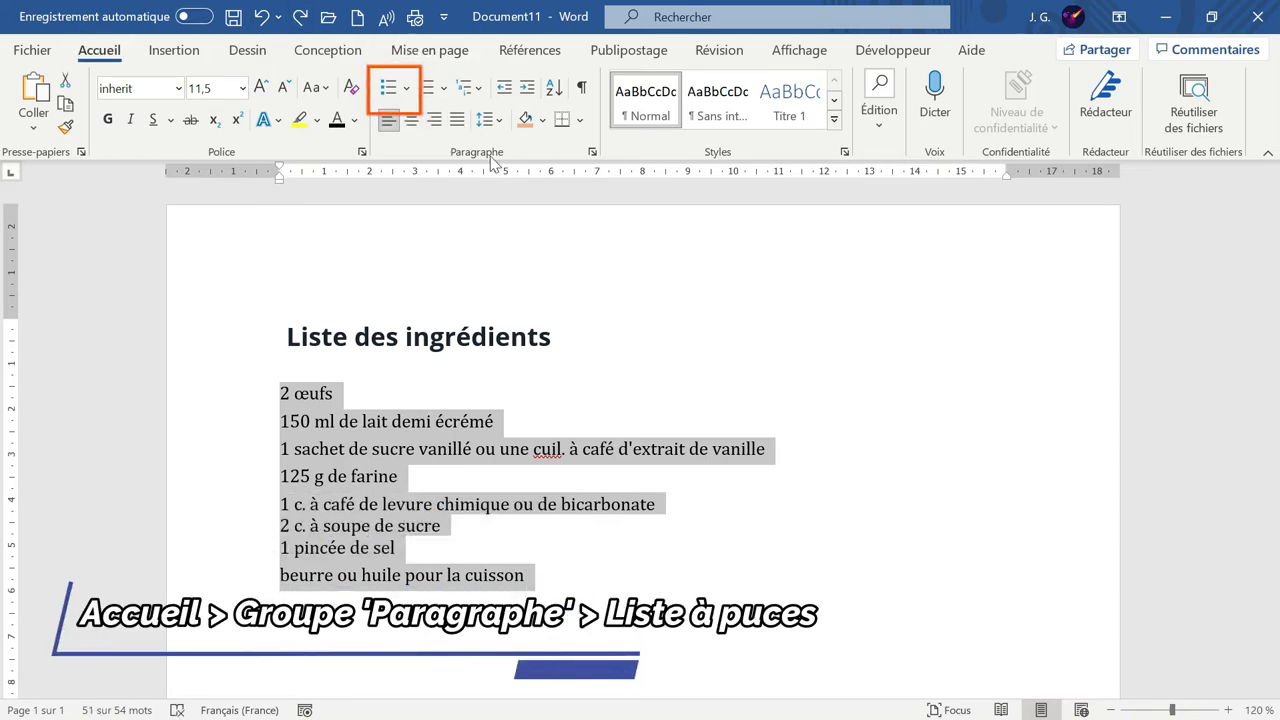
click(391, 89)
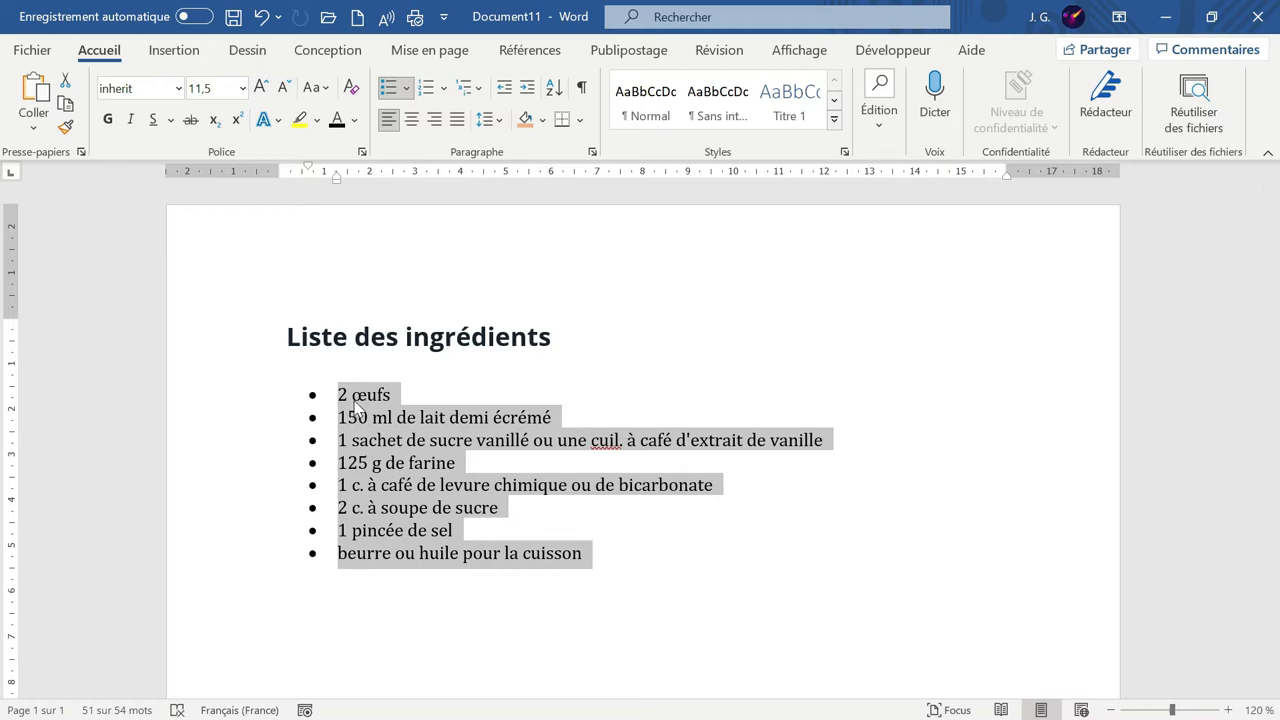
Define a new picture bullet for the ingredient list using the emoji image from the Téléchargements folder, aligned À gauche
click(407, 90)
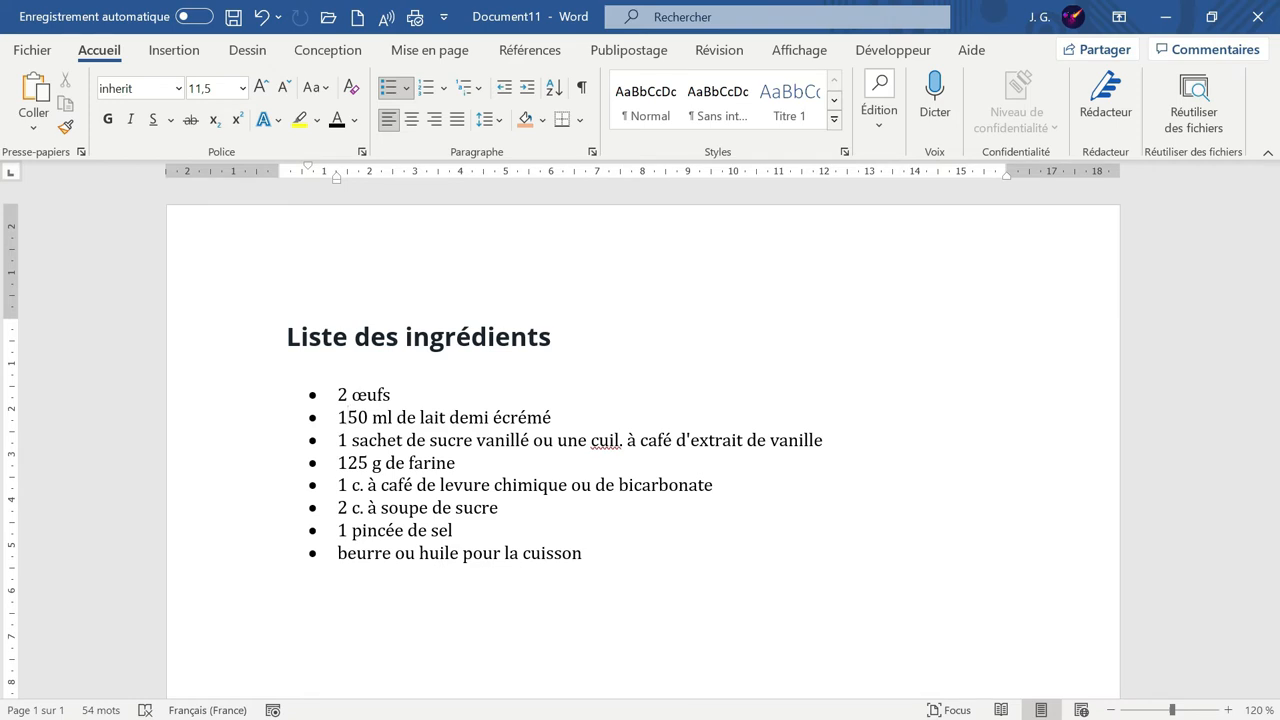
click(405, 464)
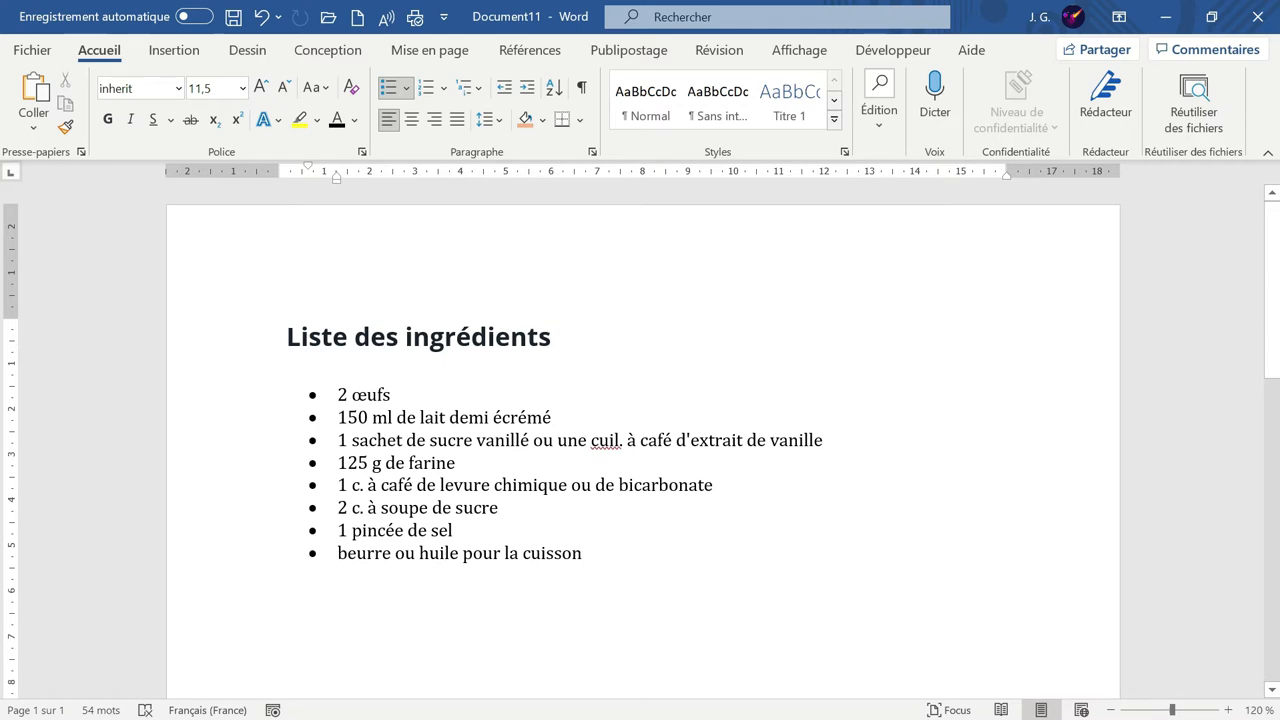
click(408, 88)
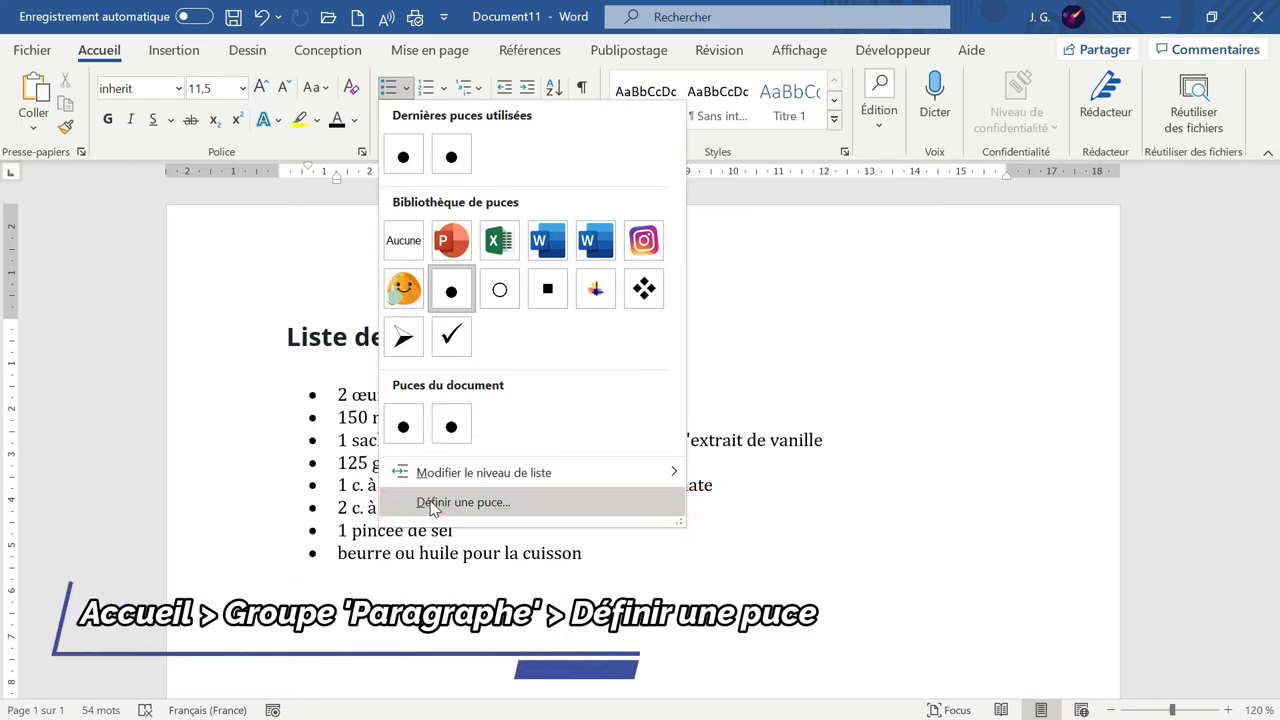
click(522, 503)
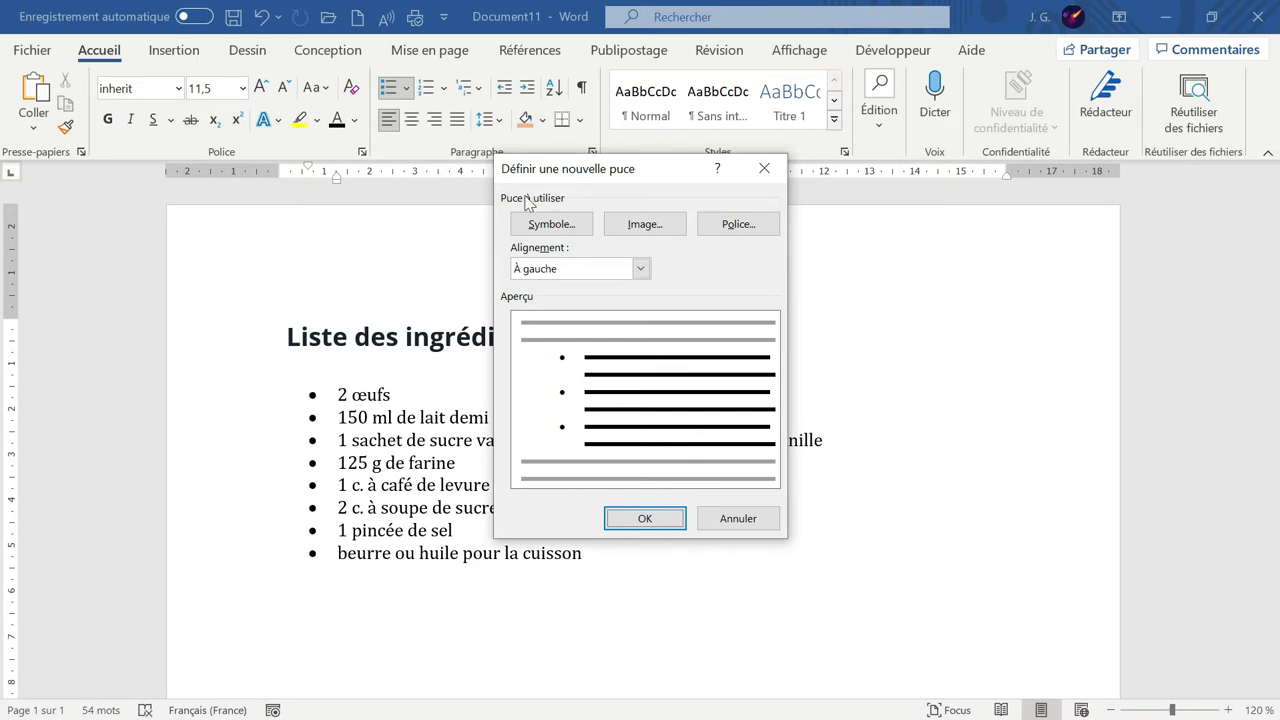
click(650, 226)
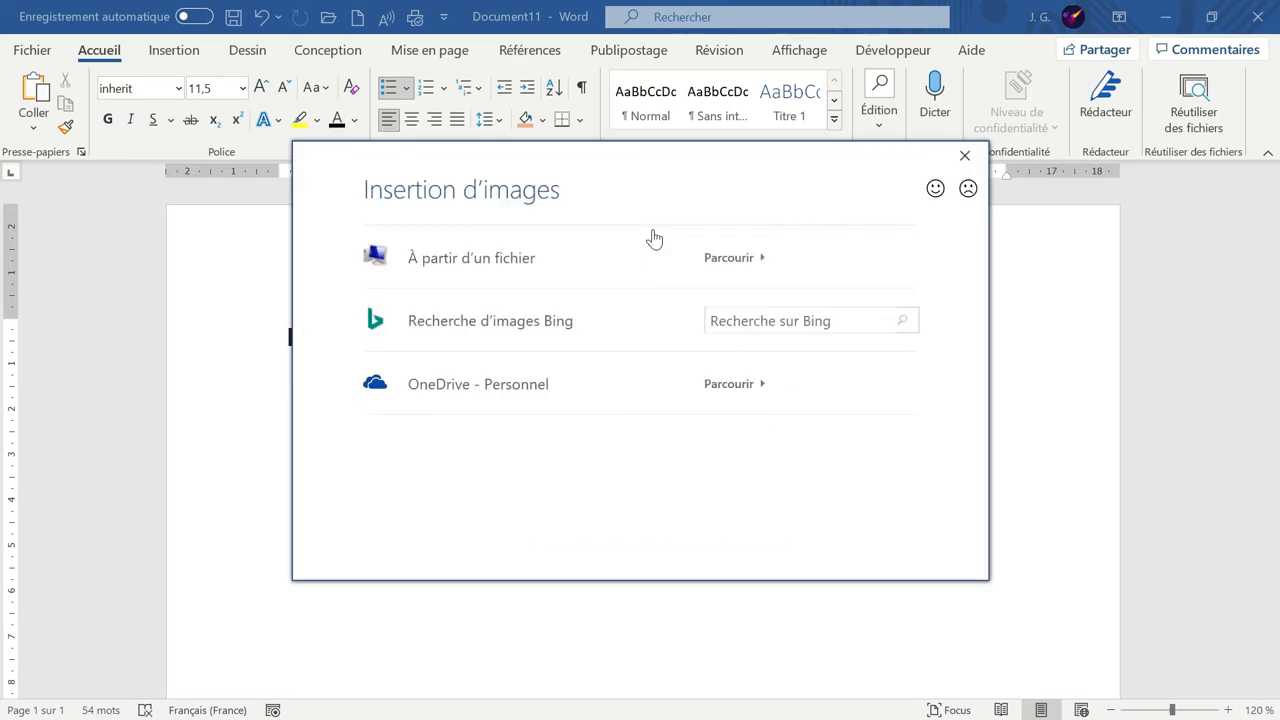
click(717, 258)
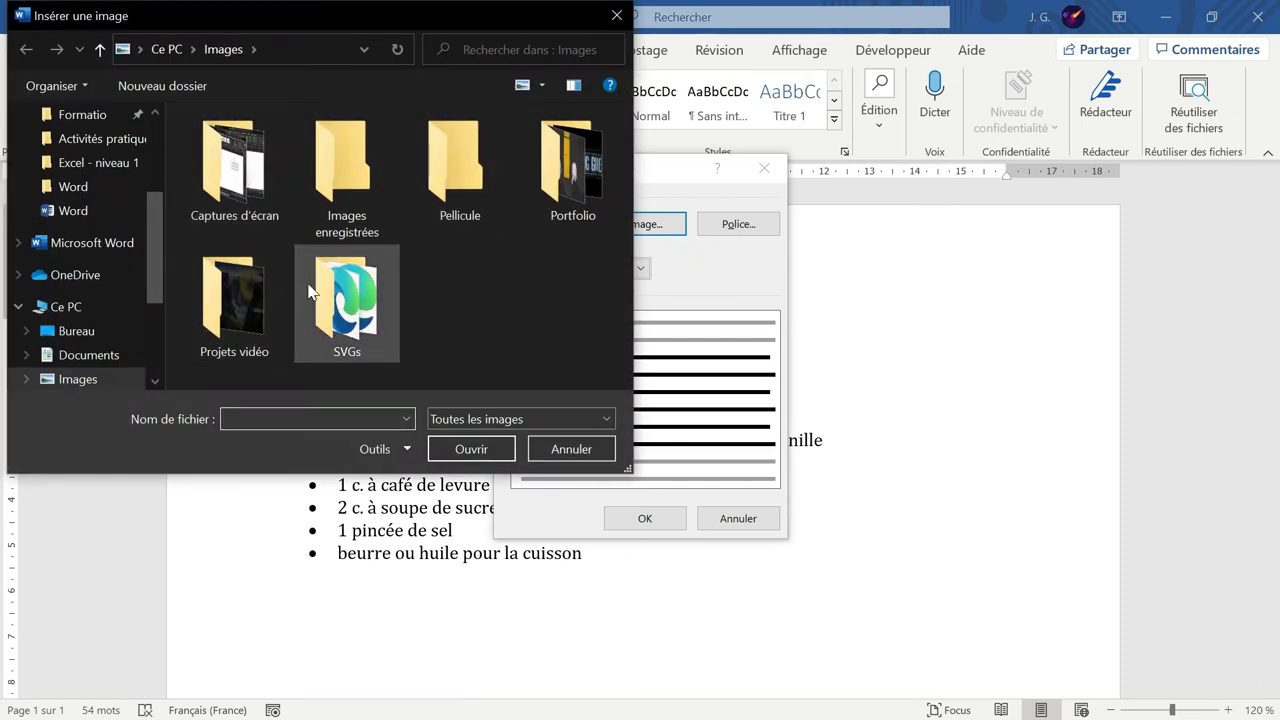
scroll(100, 270, up, 3)
click(88, 202)
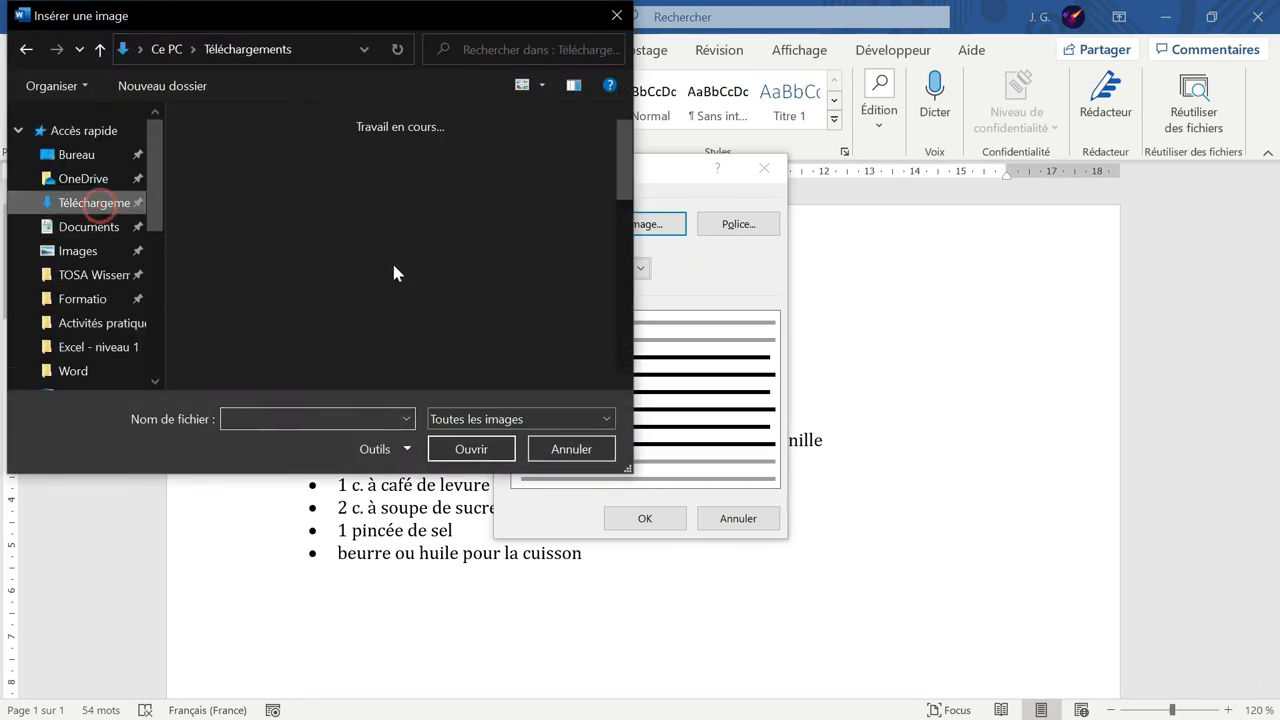
scroll(412, 240, up, 1)
click(468, 200)
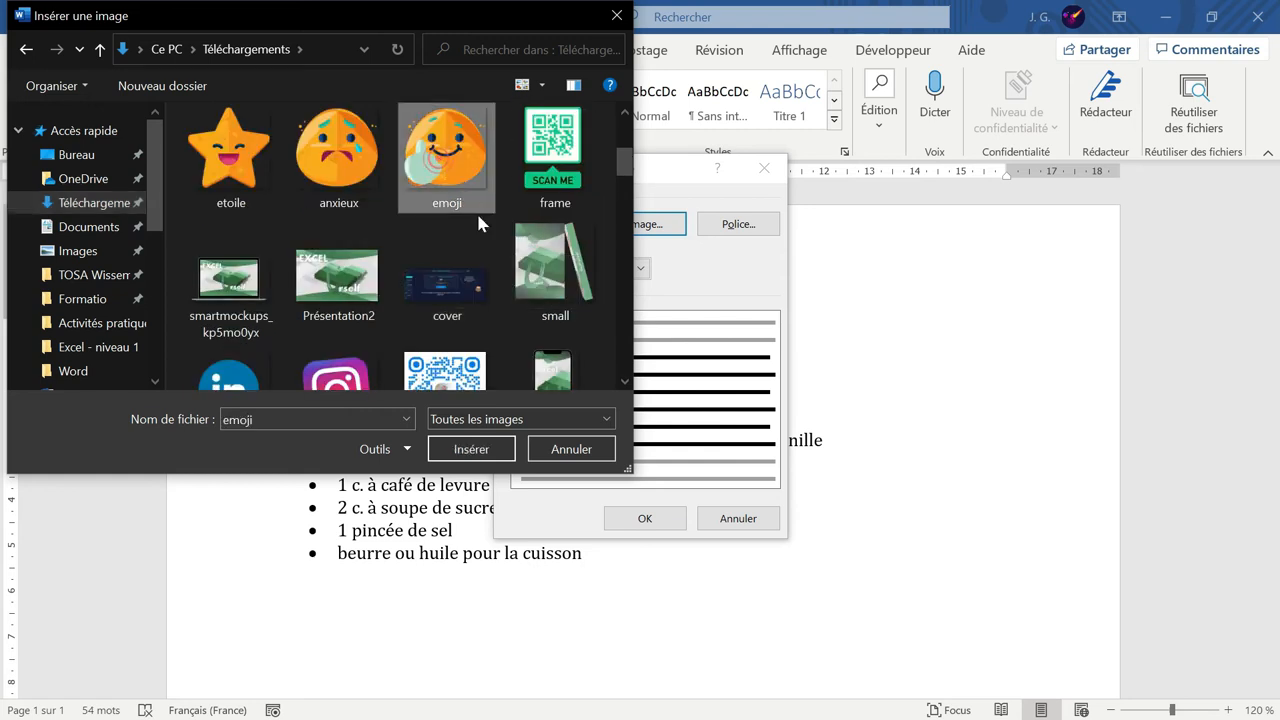
click(472, 450)
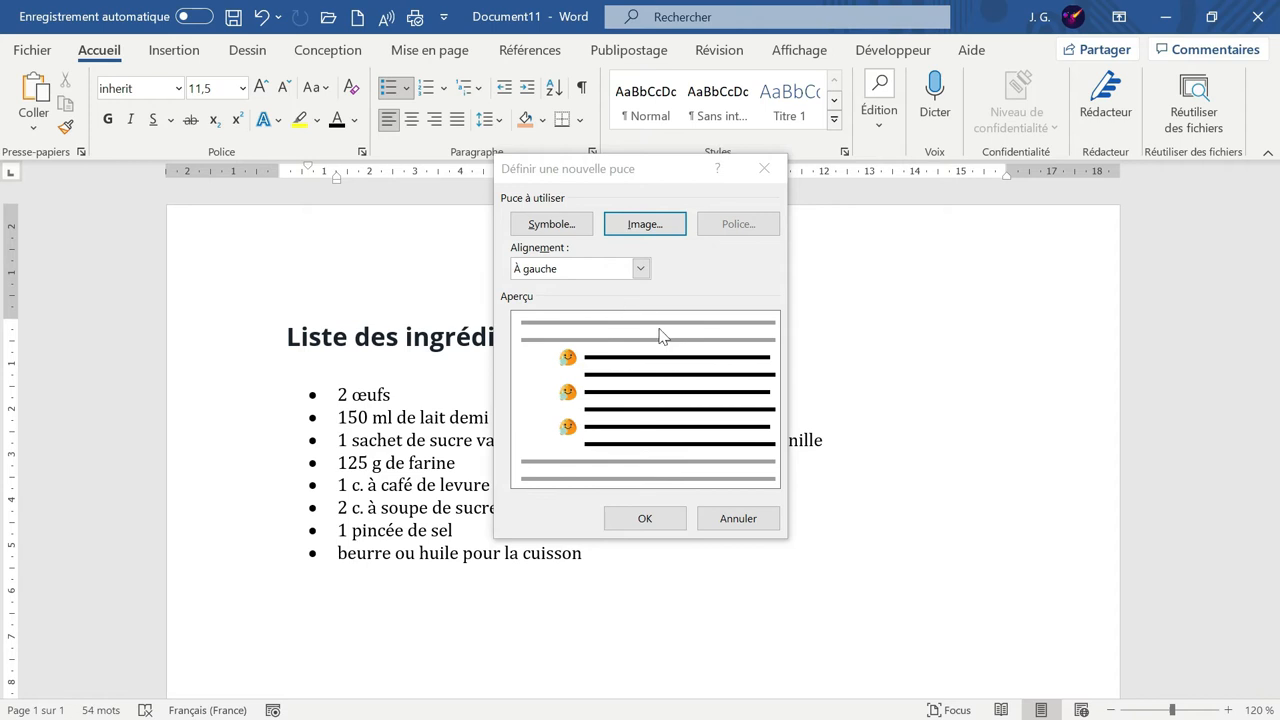
click(645, 518)
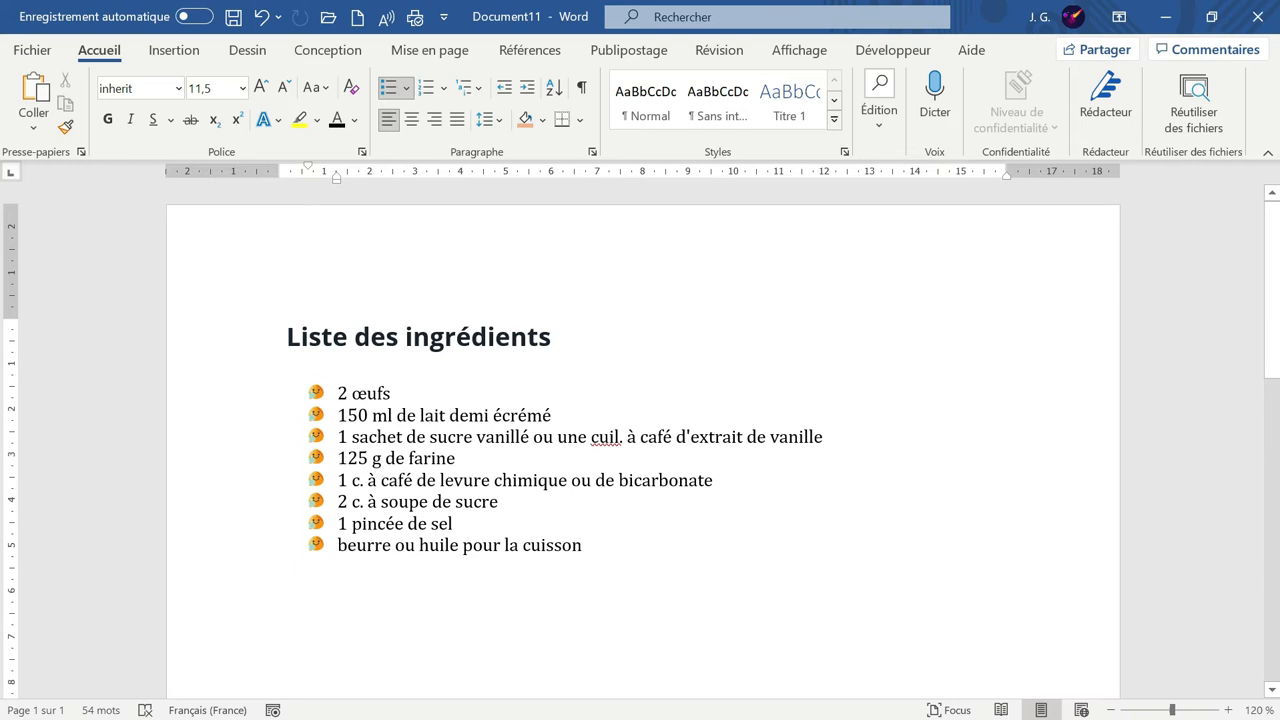
Change the ingredient list's bullets to the Word logo picture from the bullet library and convert the list to numbering
click(406, 88)
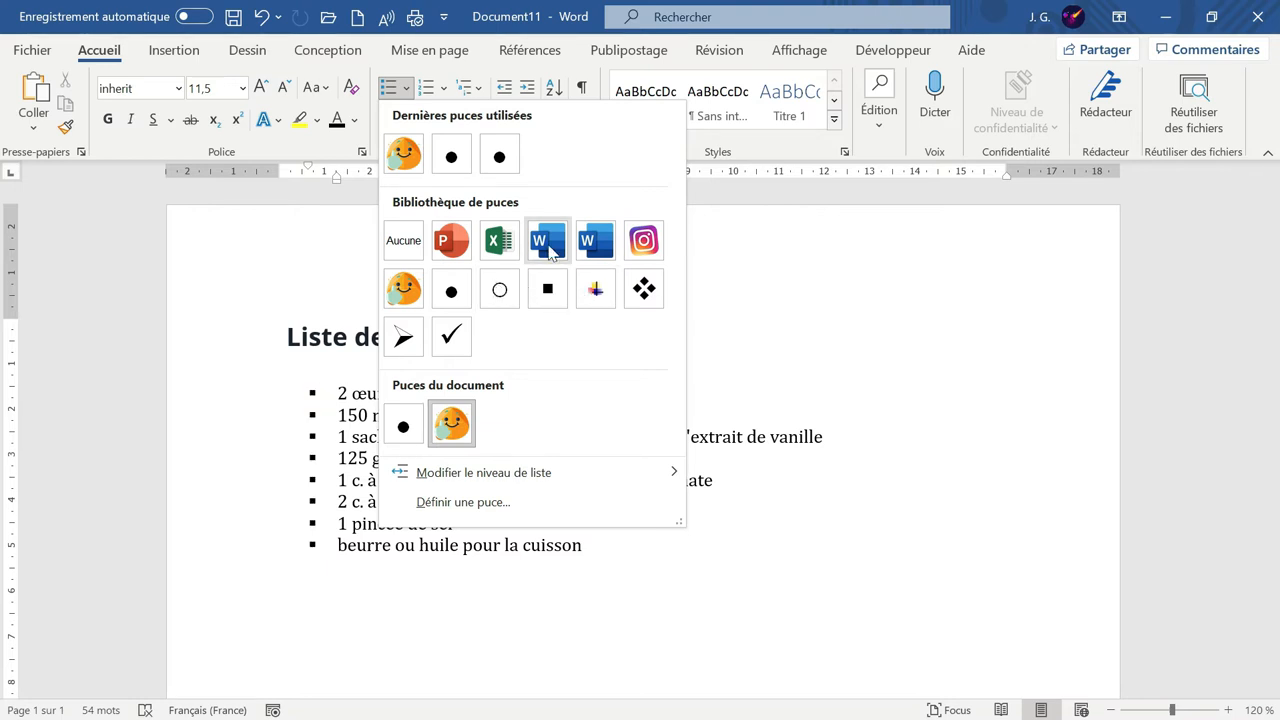
click(590, 243)
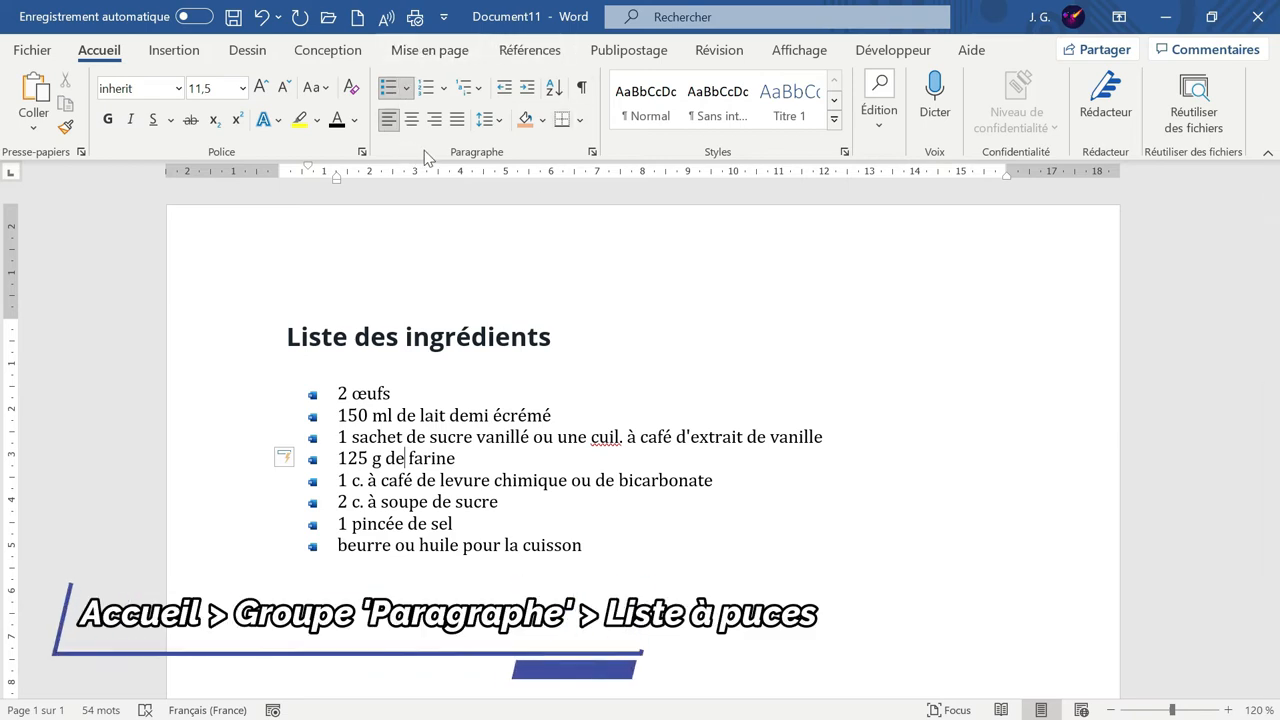
click(428, 92)
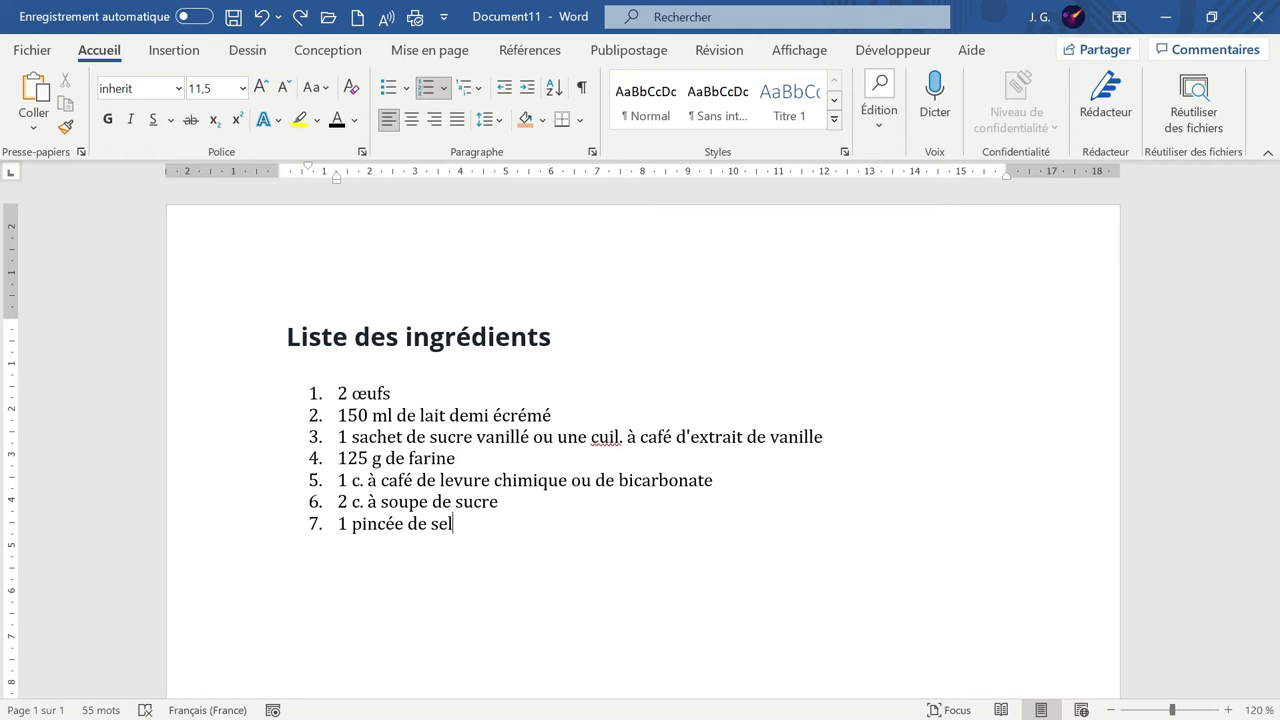
Add "beurre ou huile pour la cuisson" as item 8 and end the numbered list after it
key(Return)
text(beurre ou huile pour la cuisson)
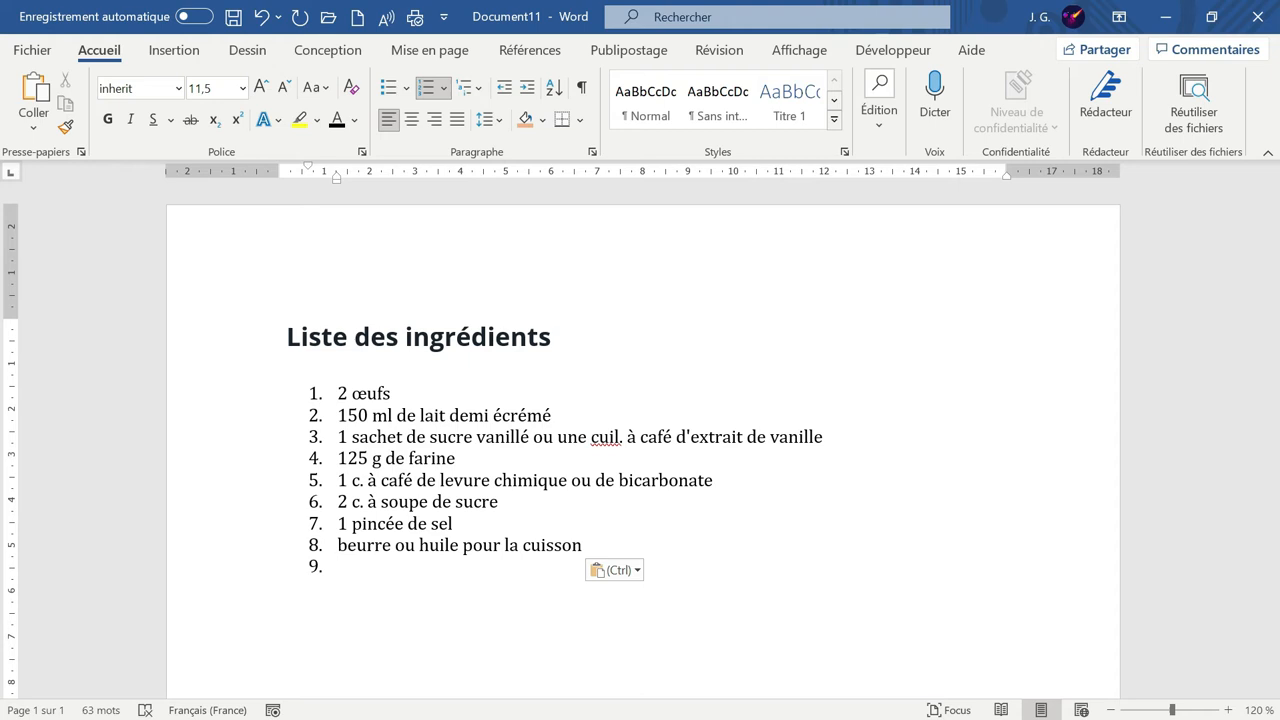
key(Return)
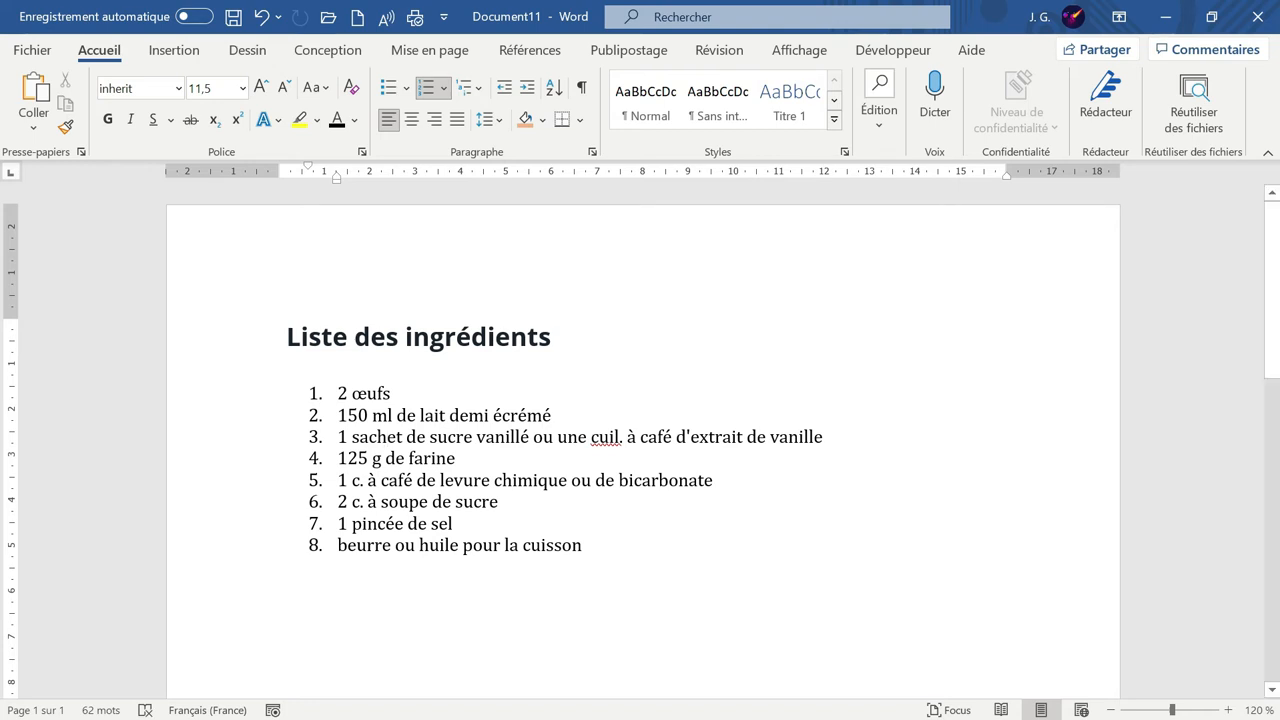
Format only the numbers of the ingredient list in bold with the standard orange font colour
click(315, 393)
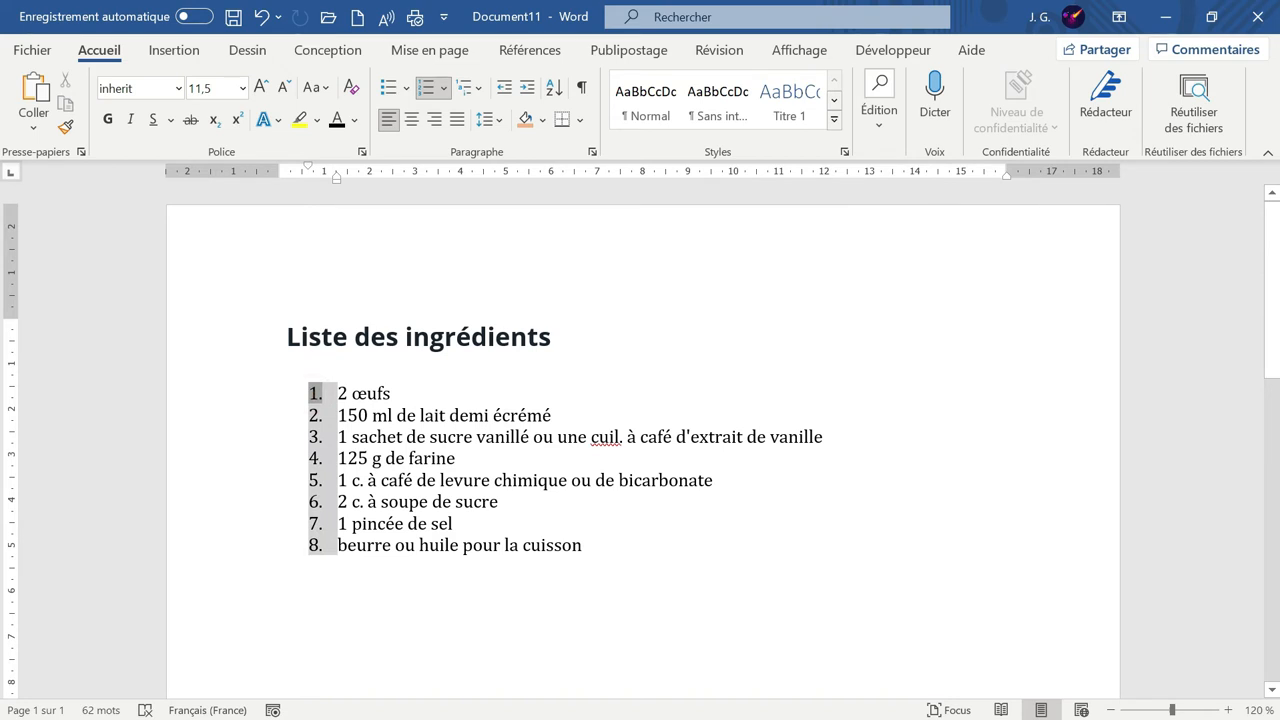
click(109, 120)
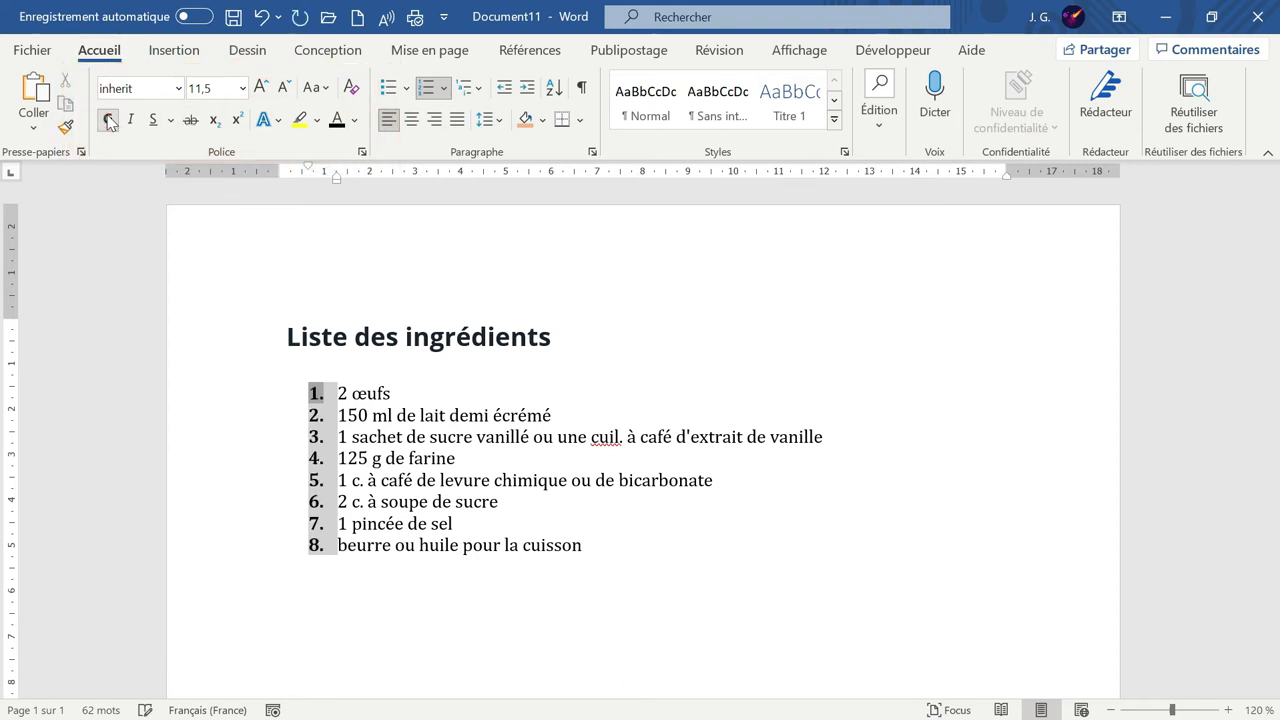
click(355, 126)
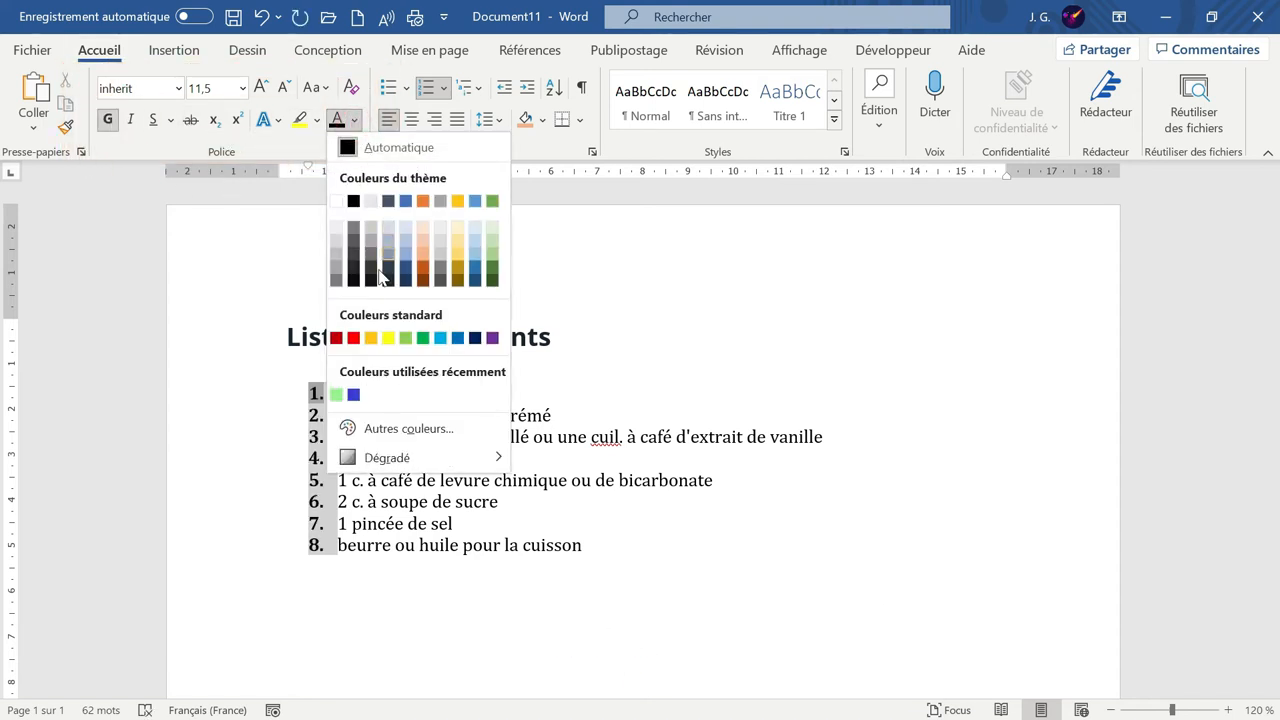
click(371, 336)
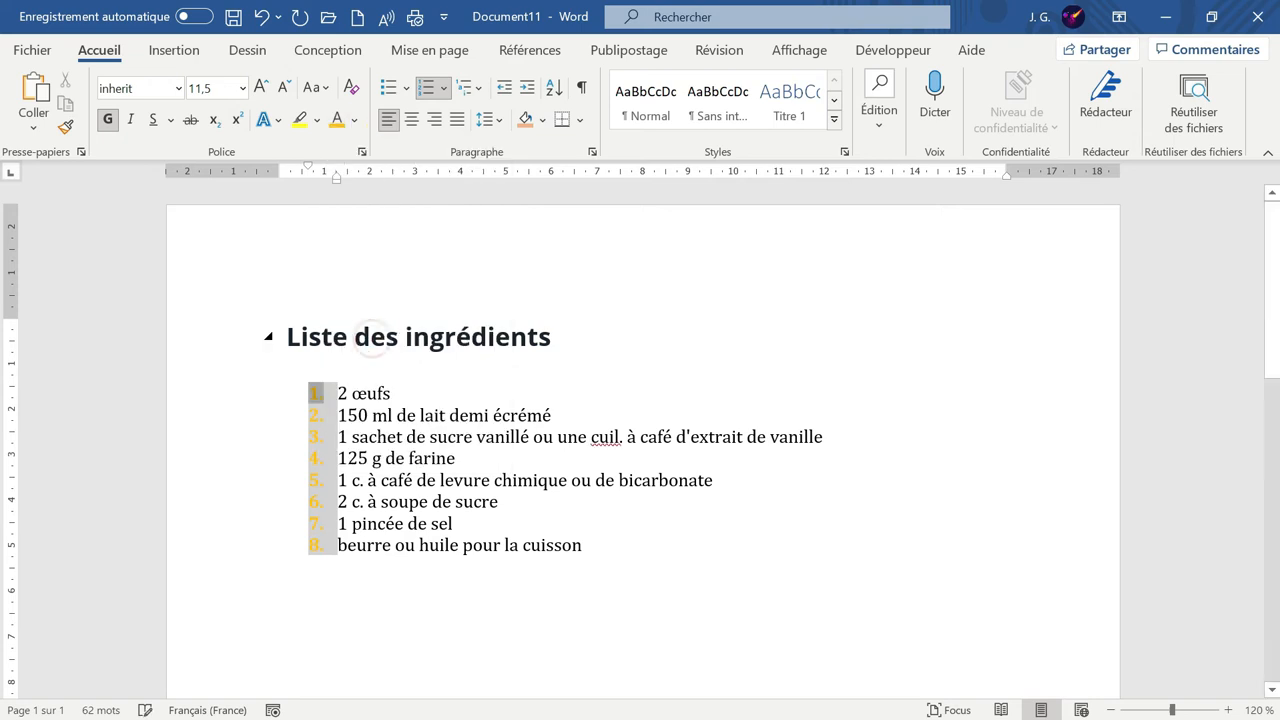
Set the list numbers' font to Calibri (Corps) and underline them
click(178, 88)
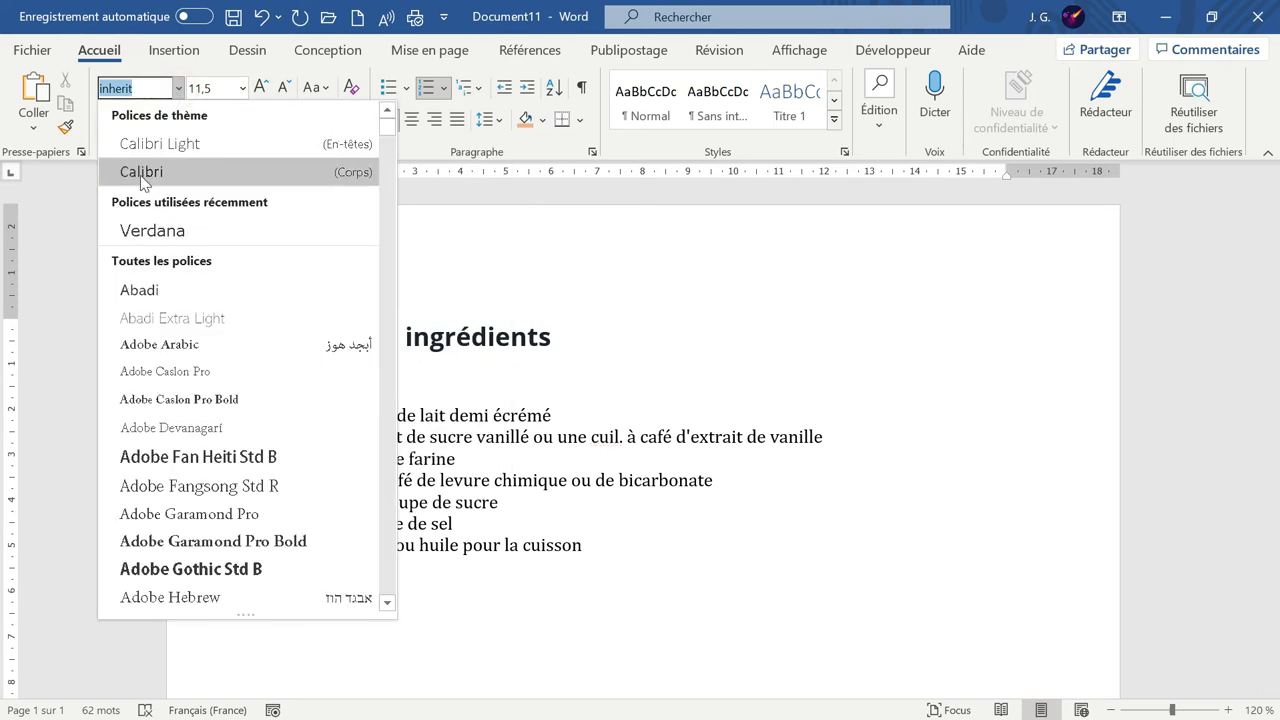
click(140, 173)
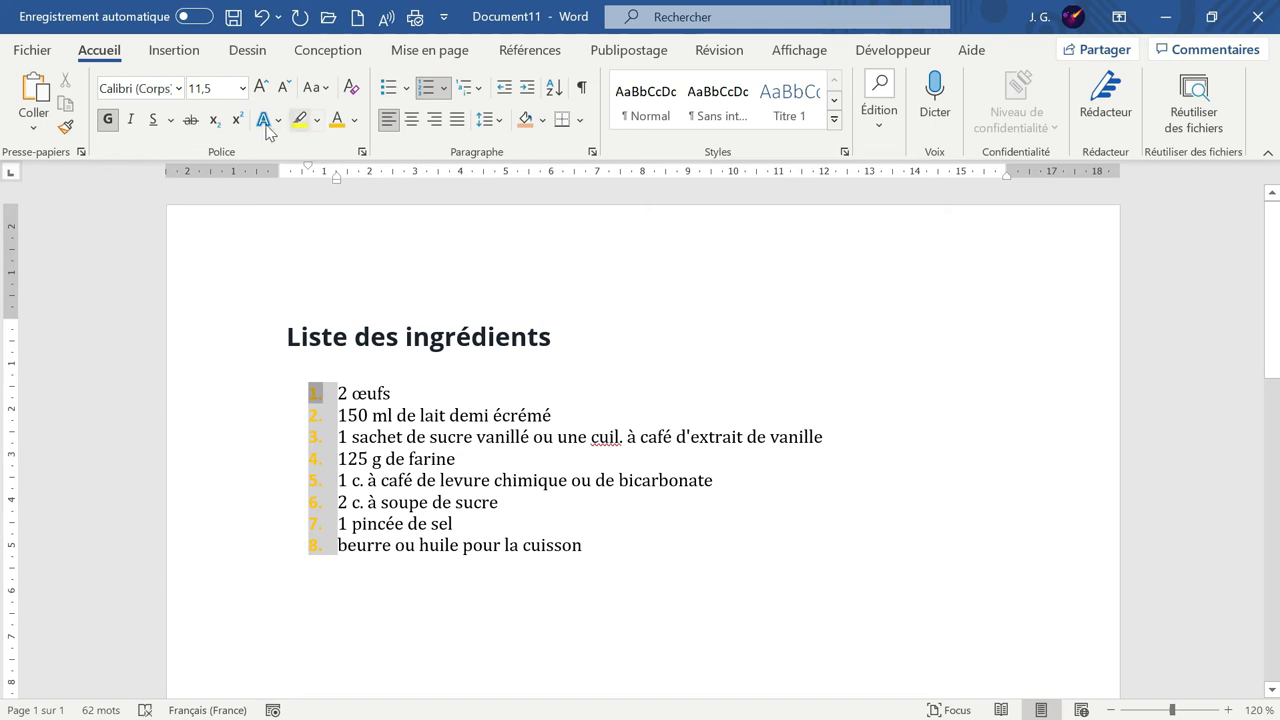
click(153, 119)
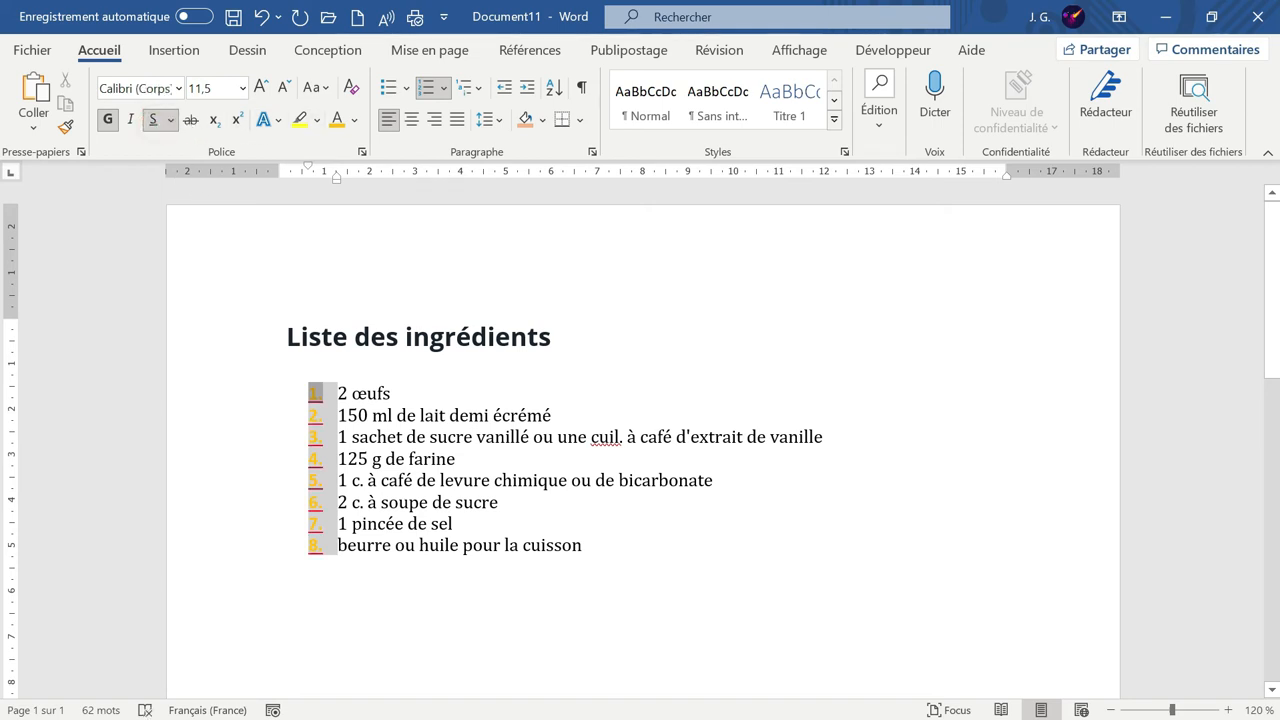
Convert the numbered ingredient list to round bullets
click(455, 502)
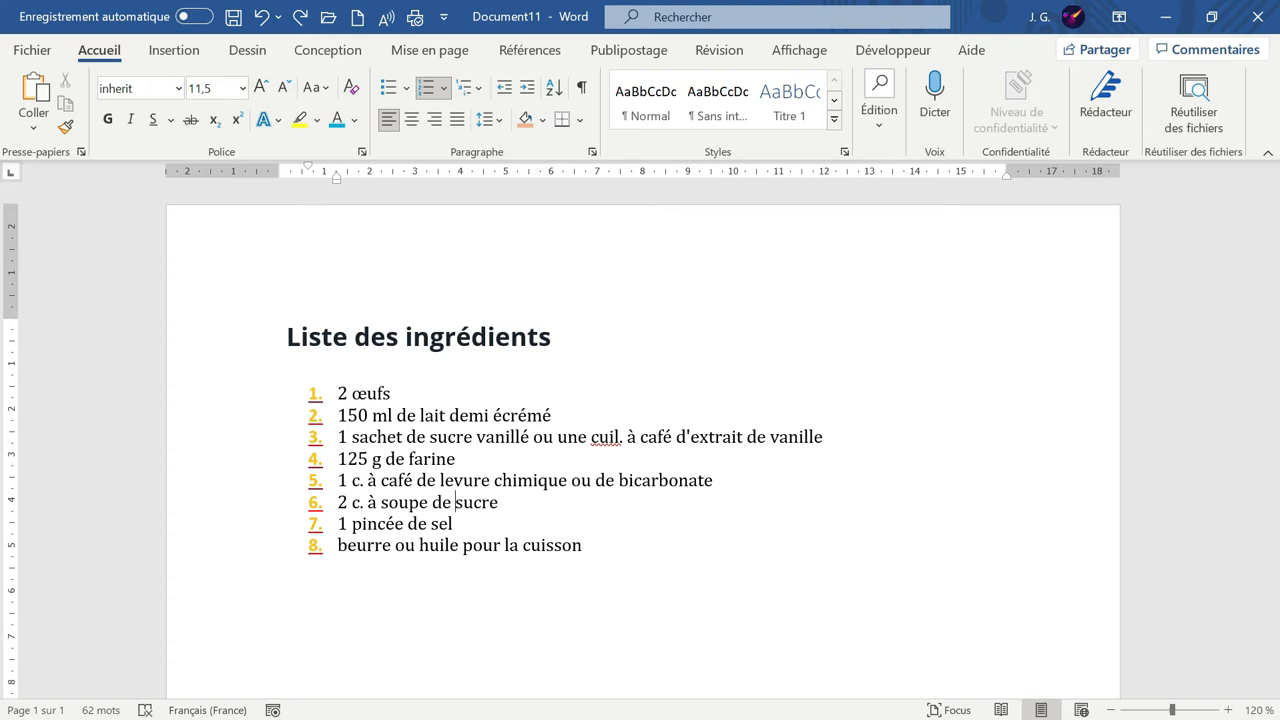
click(471, 460)
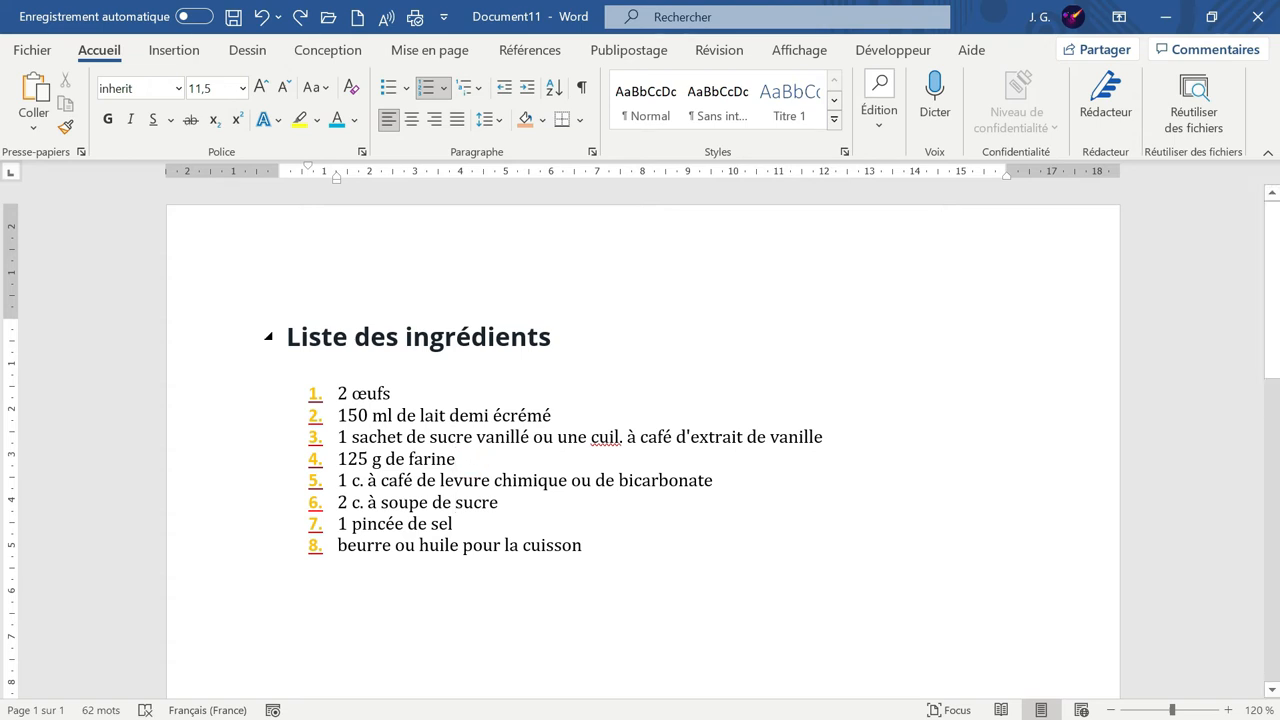
click(390, 90)
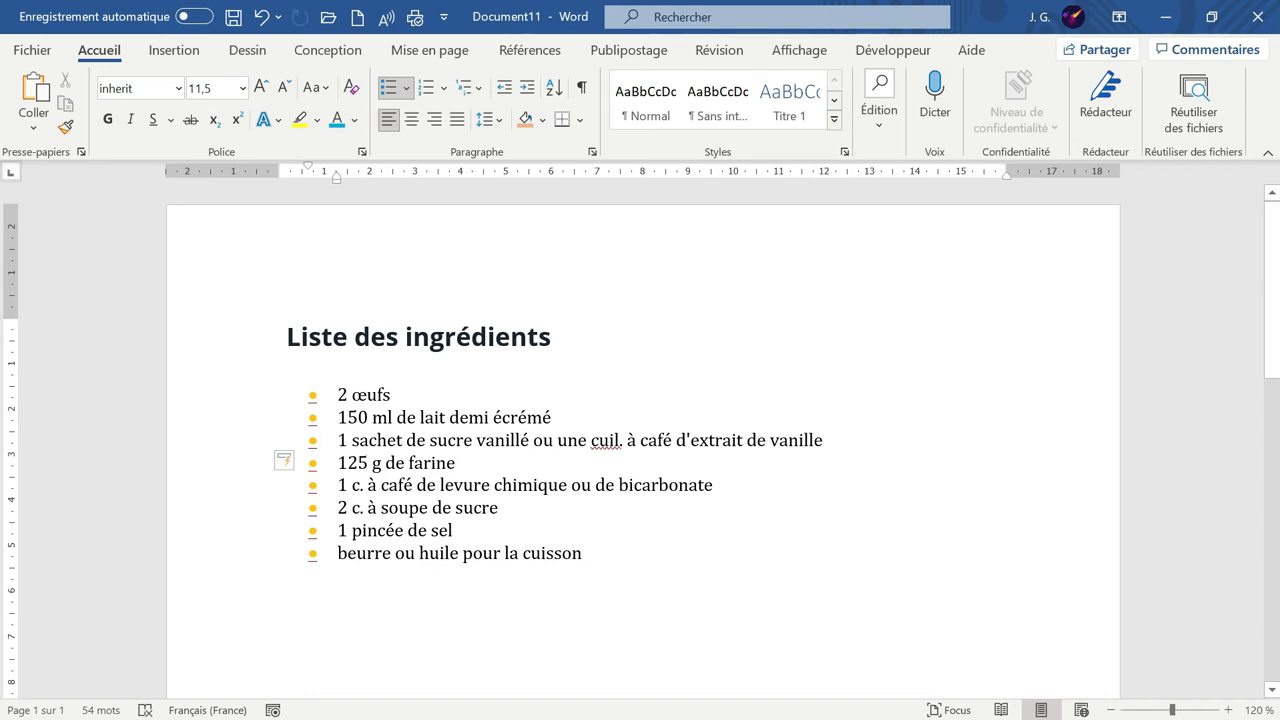
Format only the ingredient list's bullets in light blue, without underline, and enlarge them to size 16
click(312, 394)
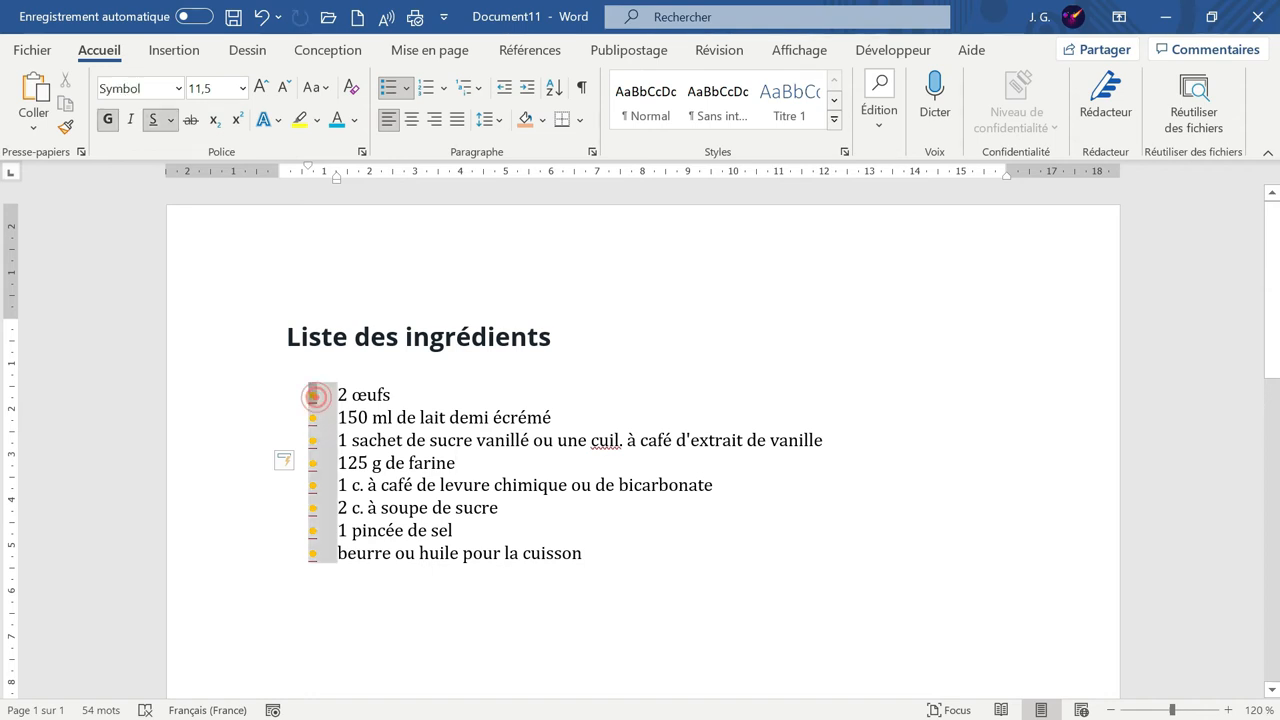
click(335, 121)
click(152, 122)
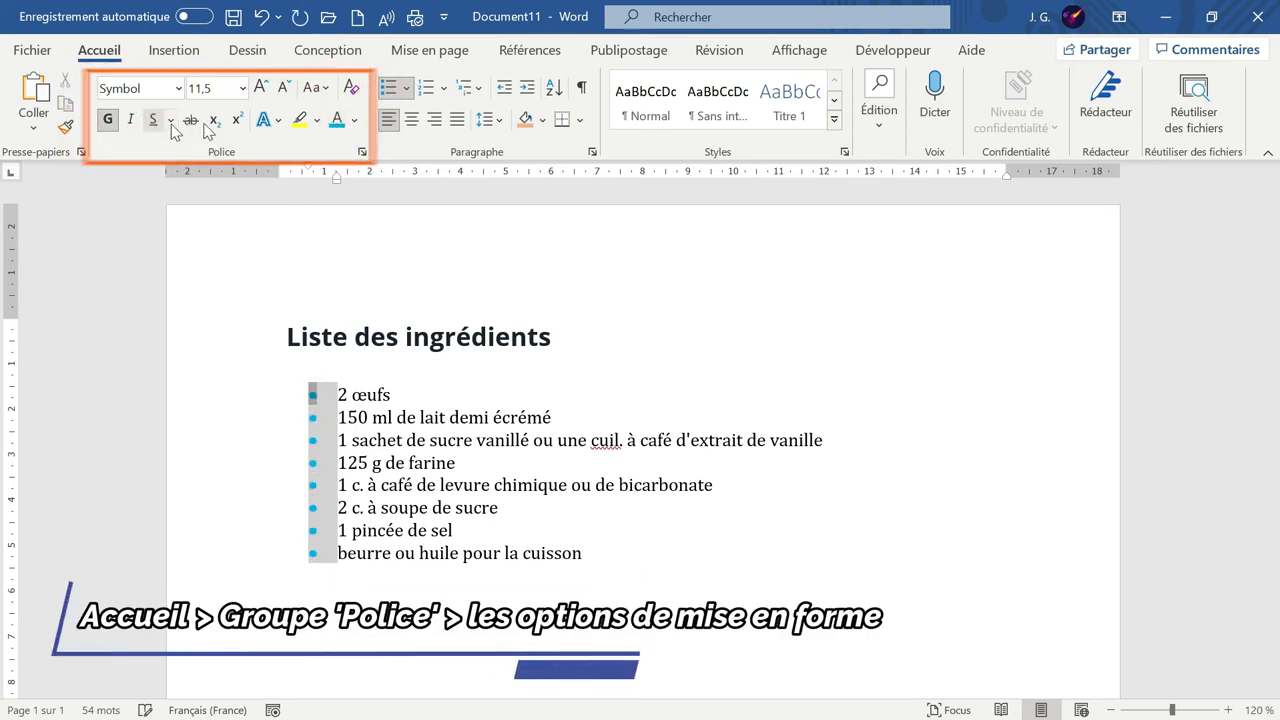
click(259, 88)
click(259, 88)
click(259, 88)
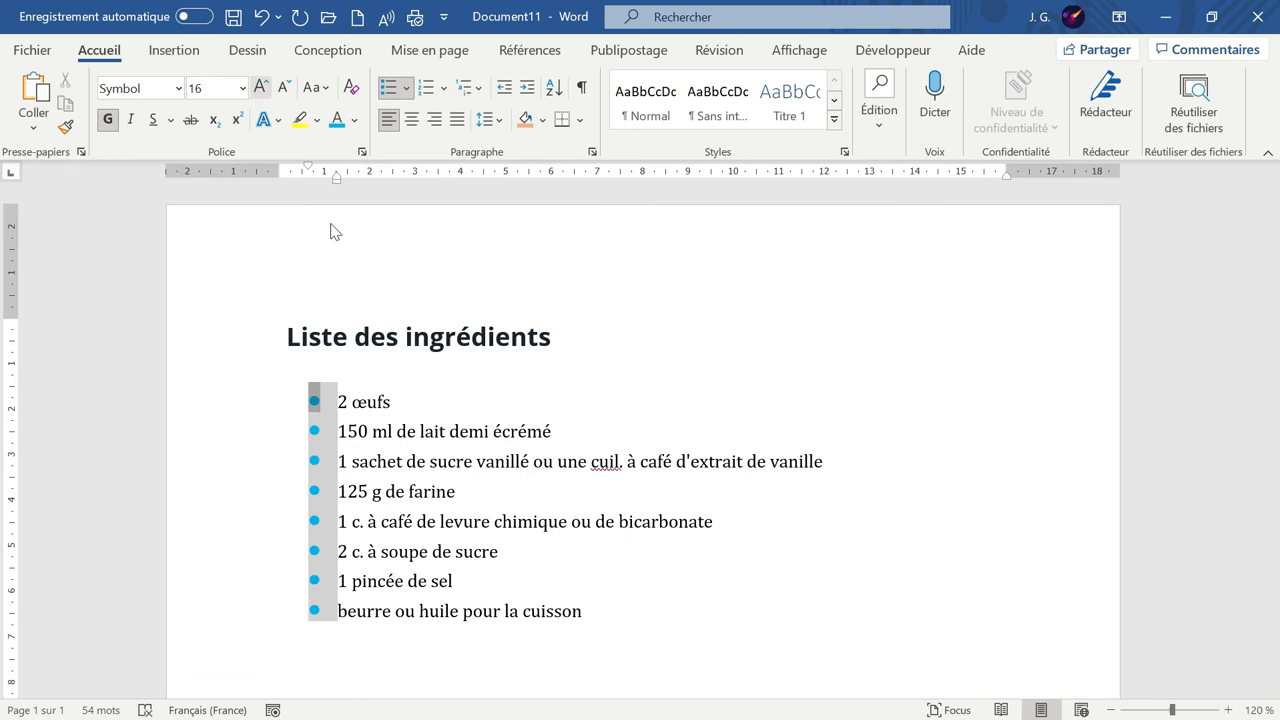
click(476, 461)
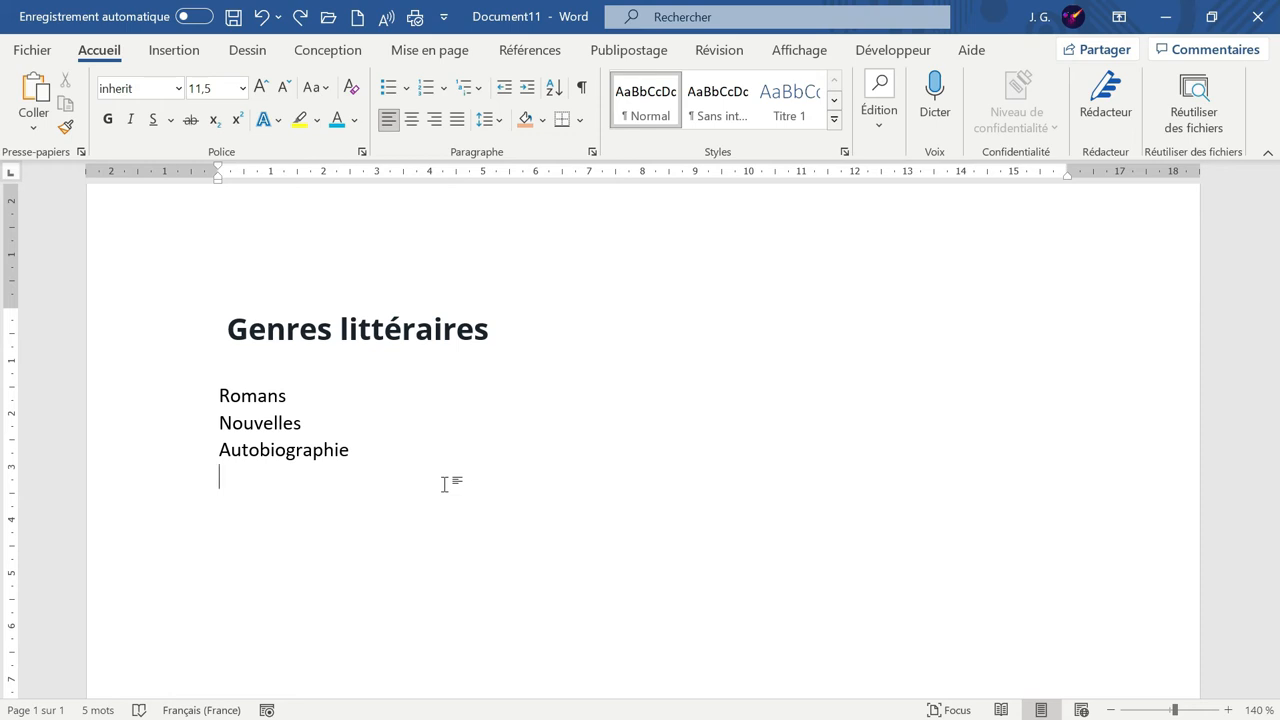
Apply the recently used large blue round bullet to the lines Romans, Nouvelles and Autobiographie under "Genres littéraires"
drag(189, 397, 191, 455)
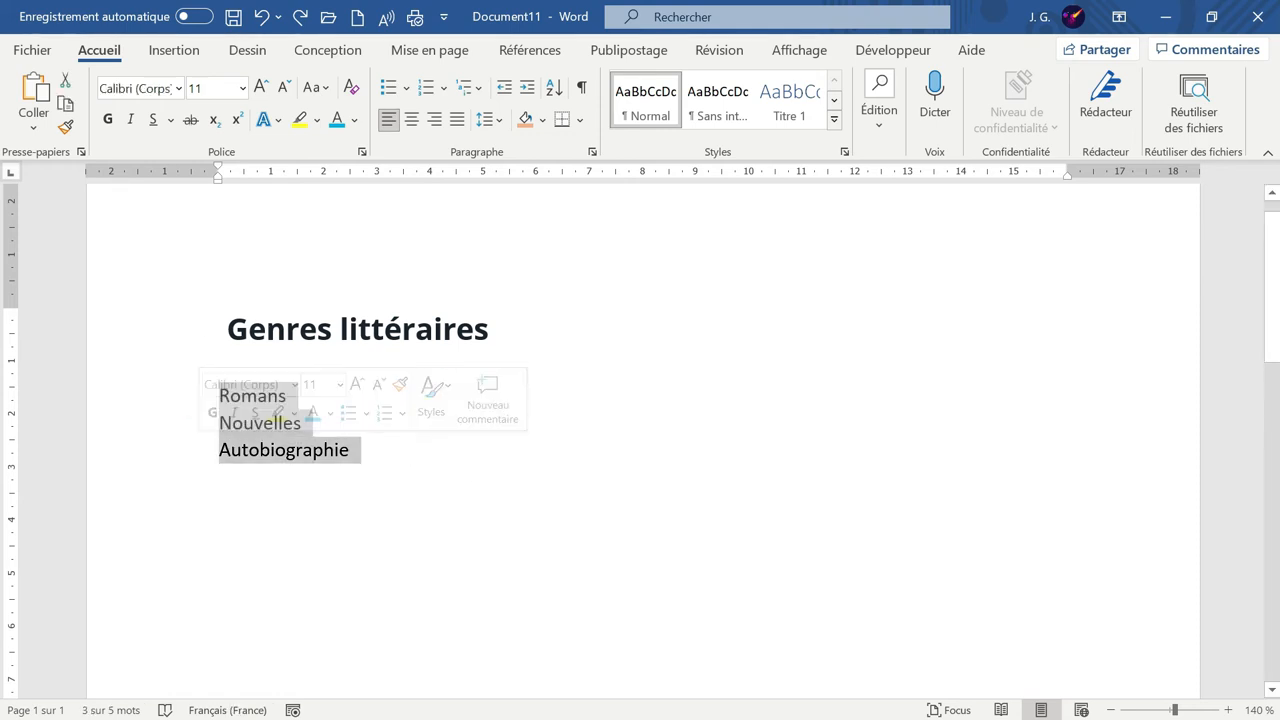
click(406, 88)
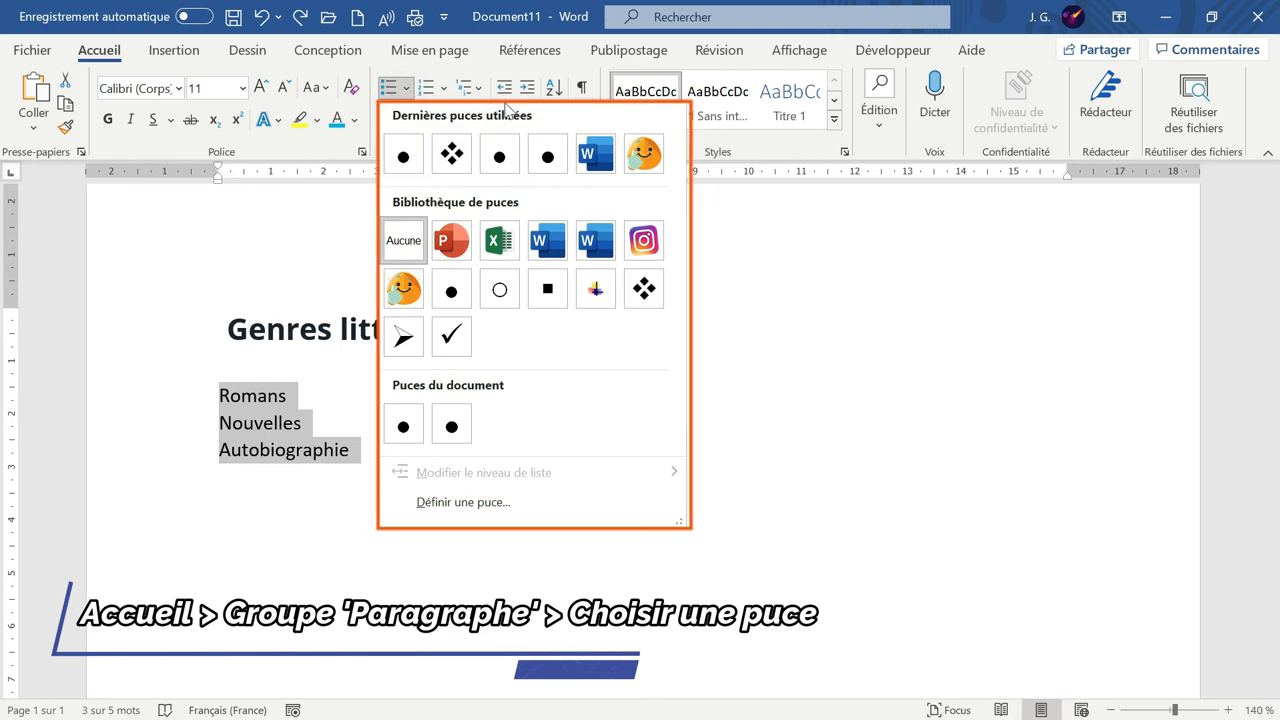
click(549, 158)
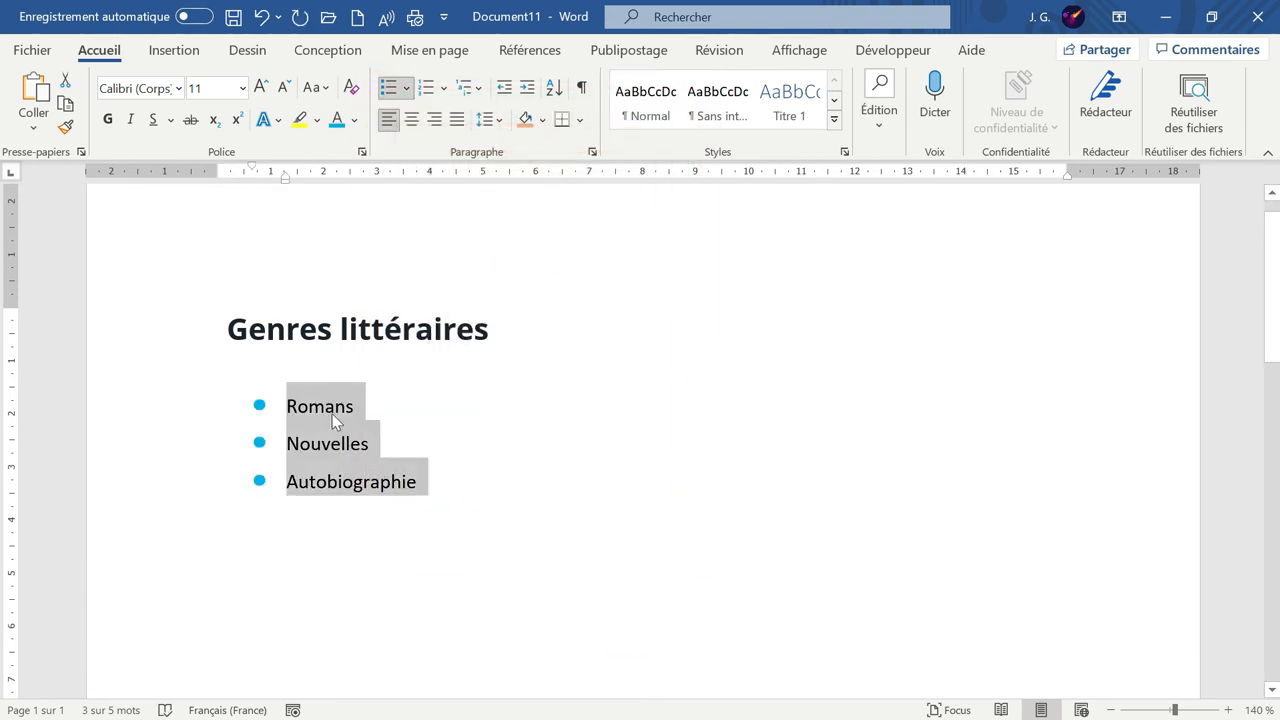
Add "Anticipation" and "Cape et d'épée" as second-level items under Romans
click(367, 411)
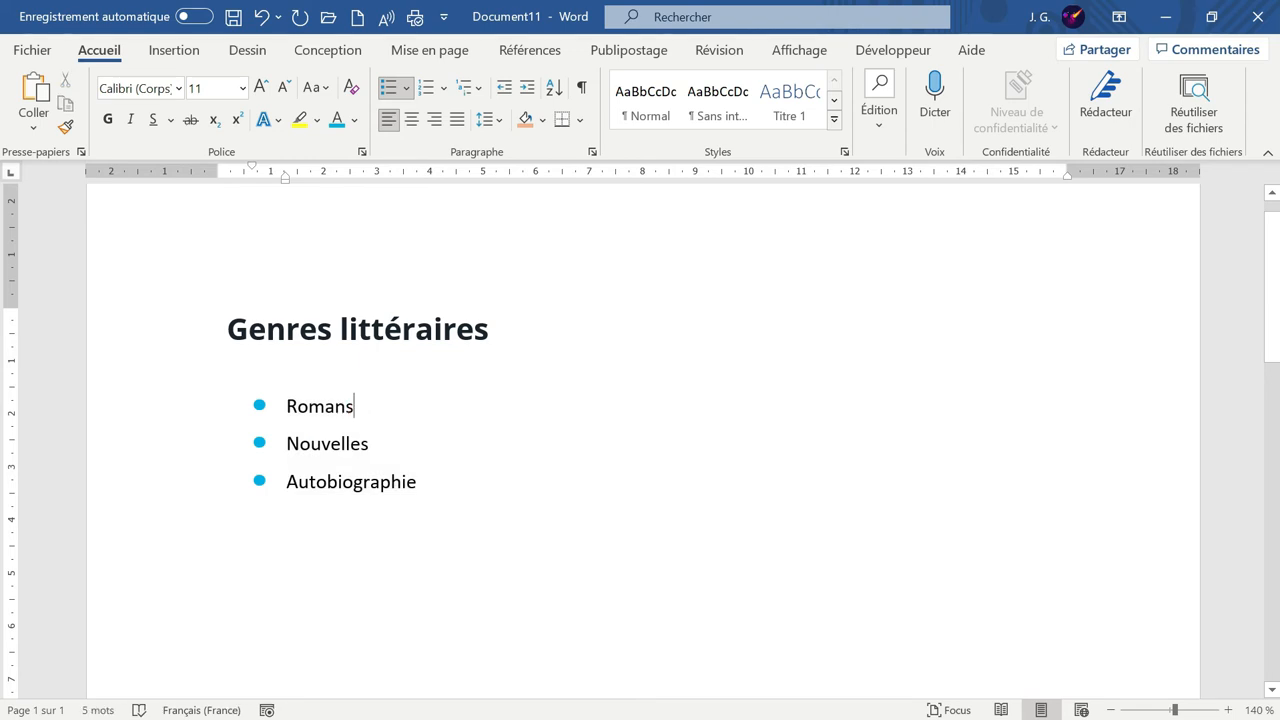
key(Return)
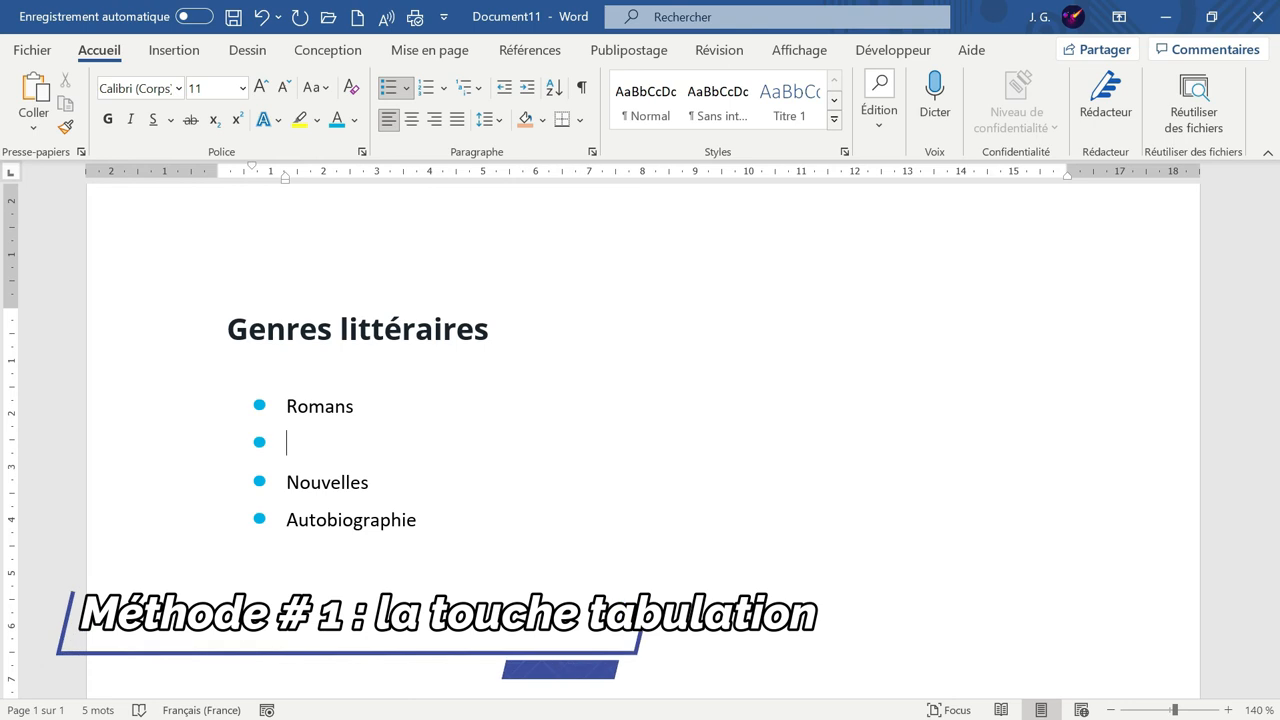
key(Tab)
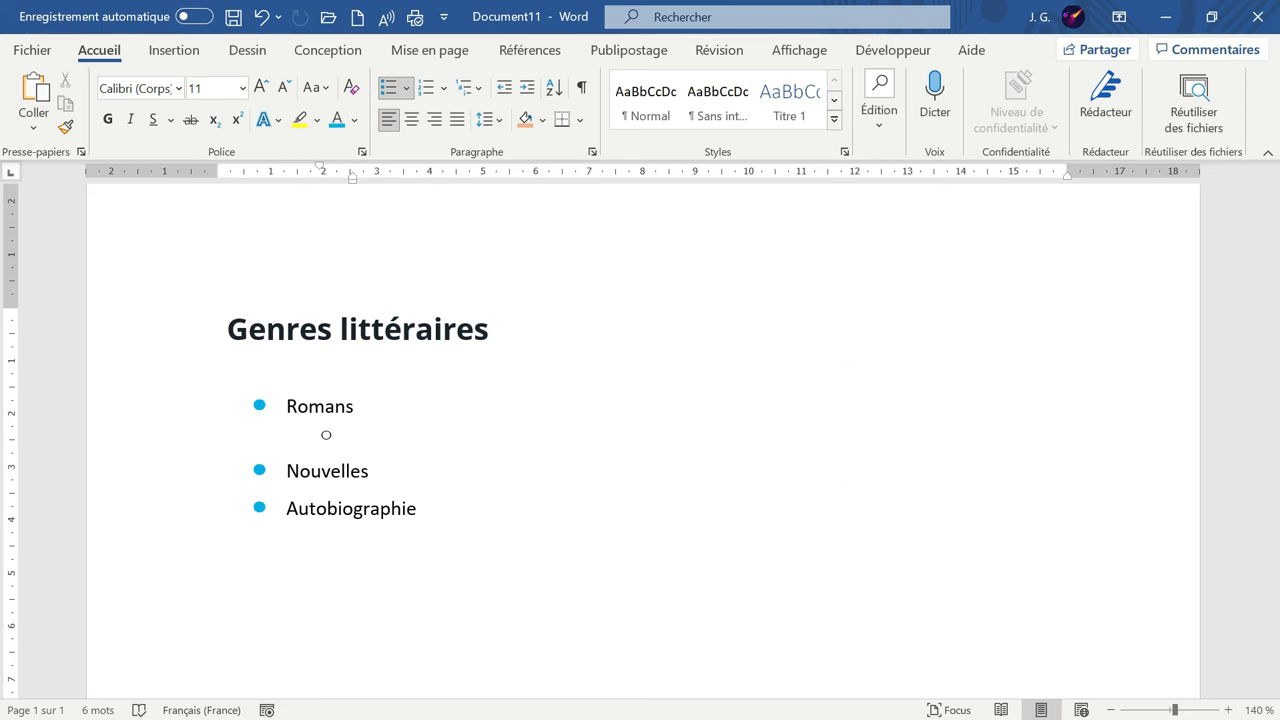
text(Anticipation)
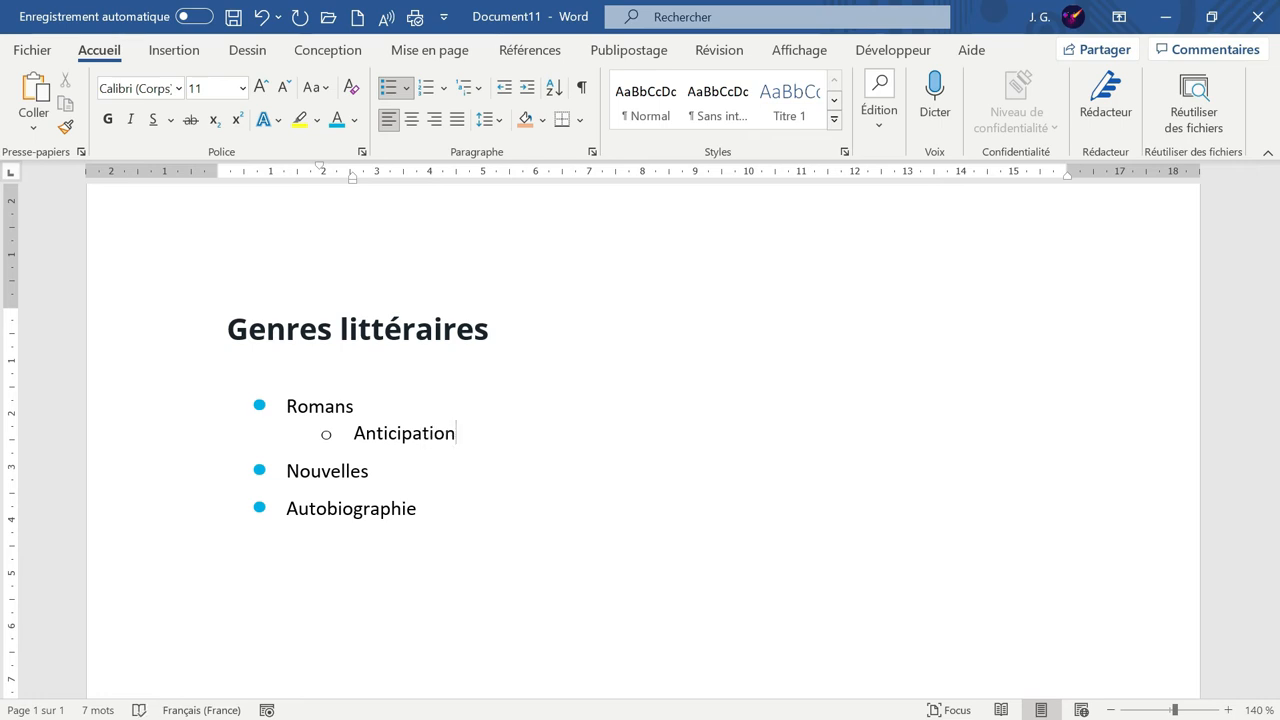
key(Return)
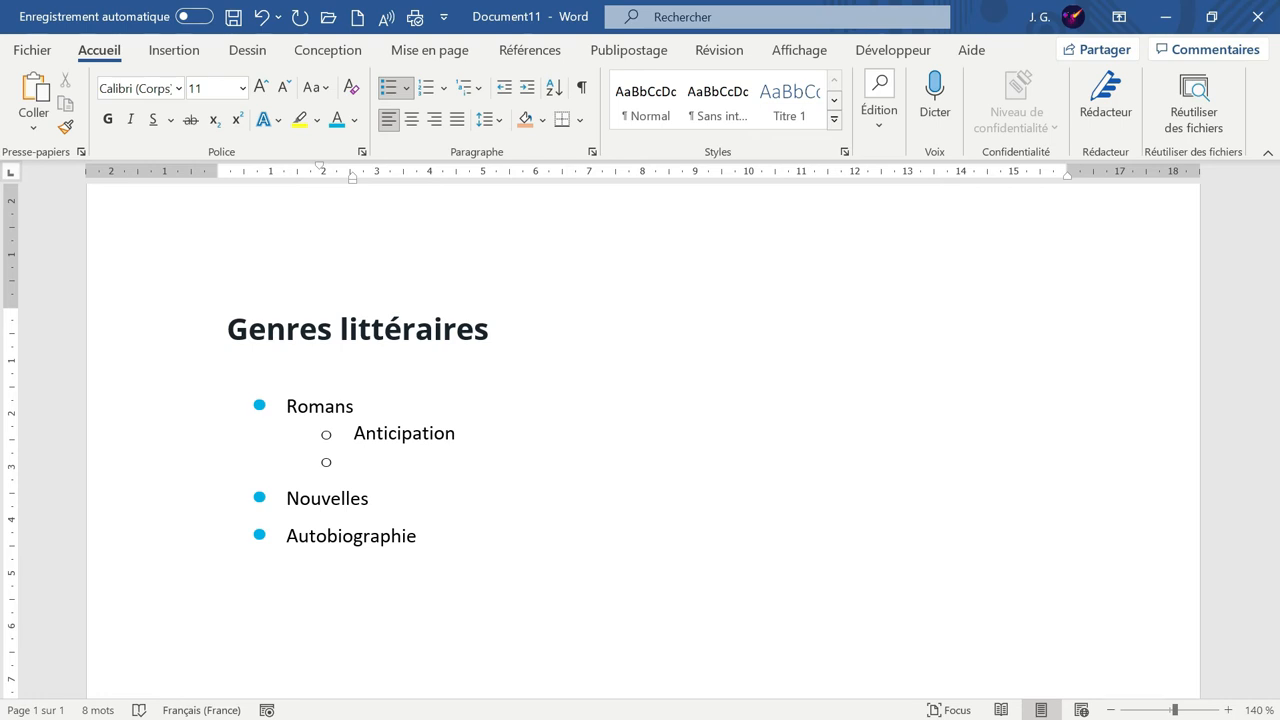
text(Cape et d'épée)
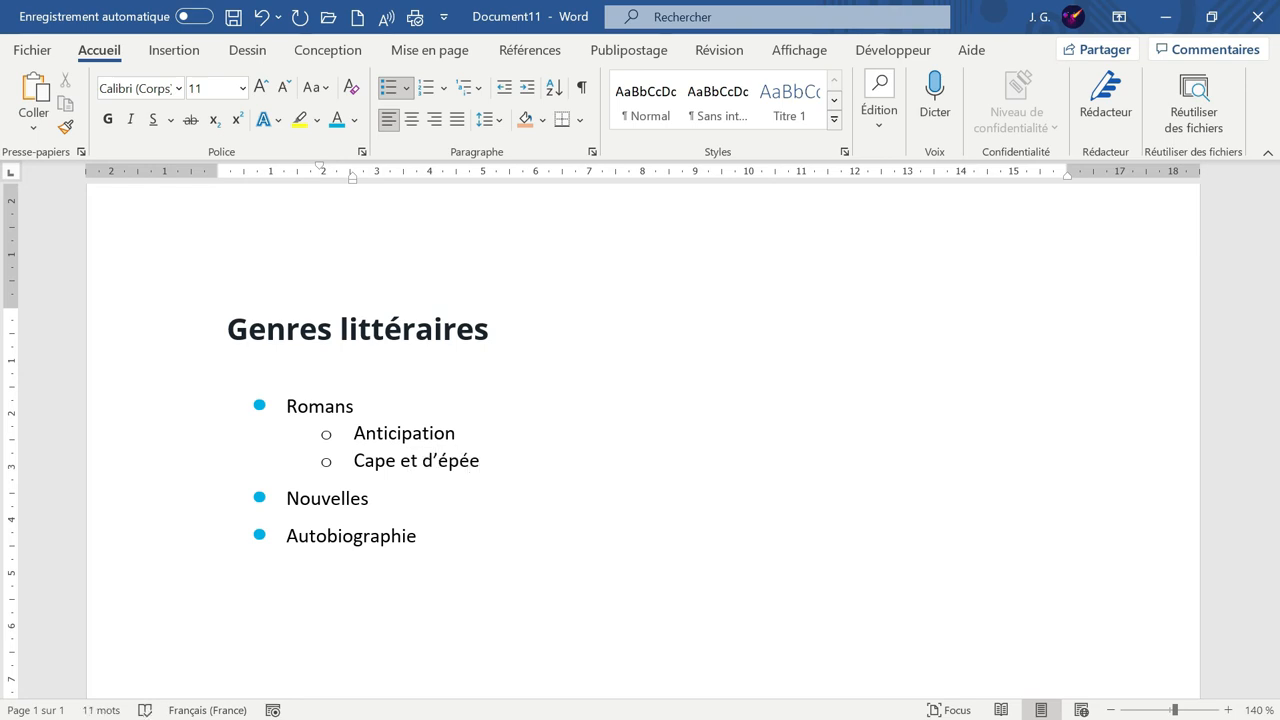
Promote an empty item after "Cape et d'épée" to the first list level and remove it
key(Return)
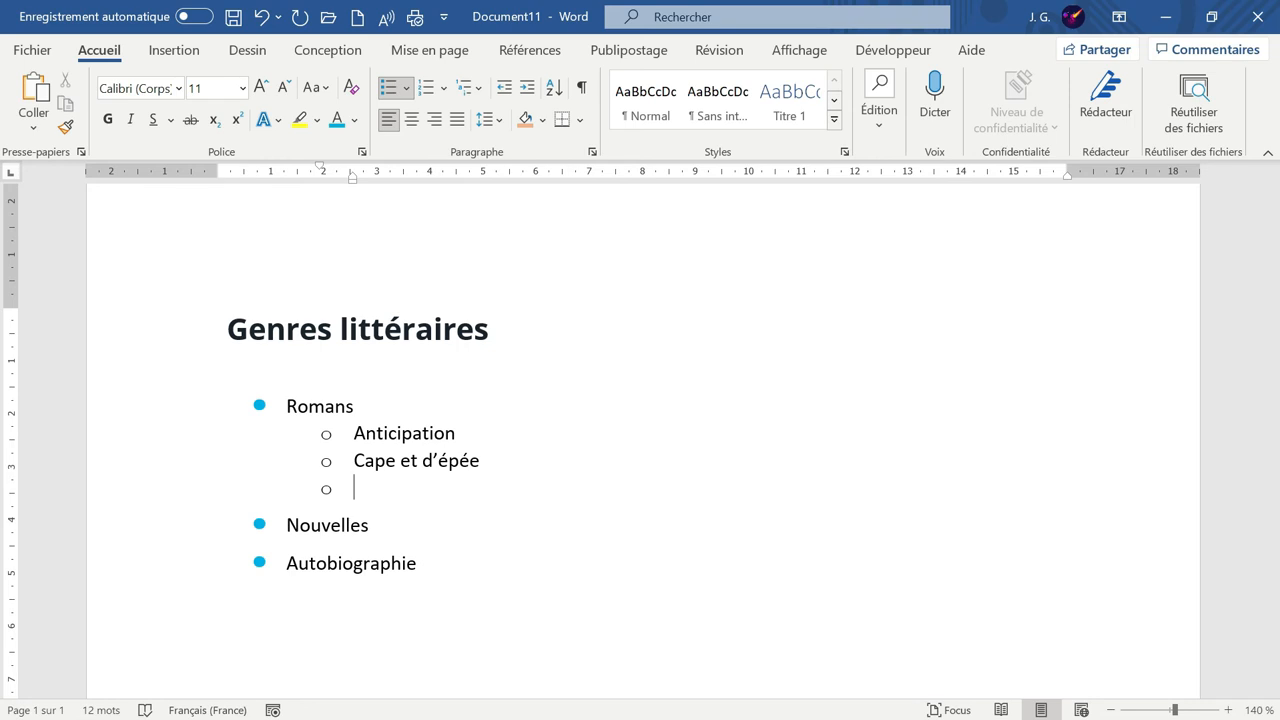
key(Return)
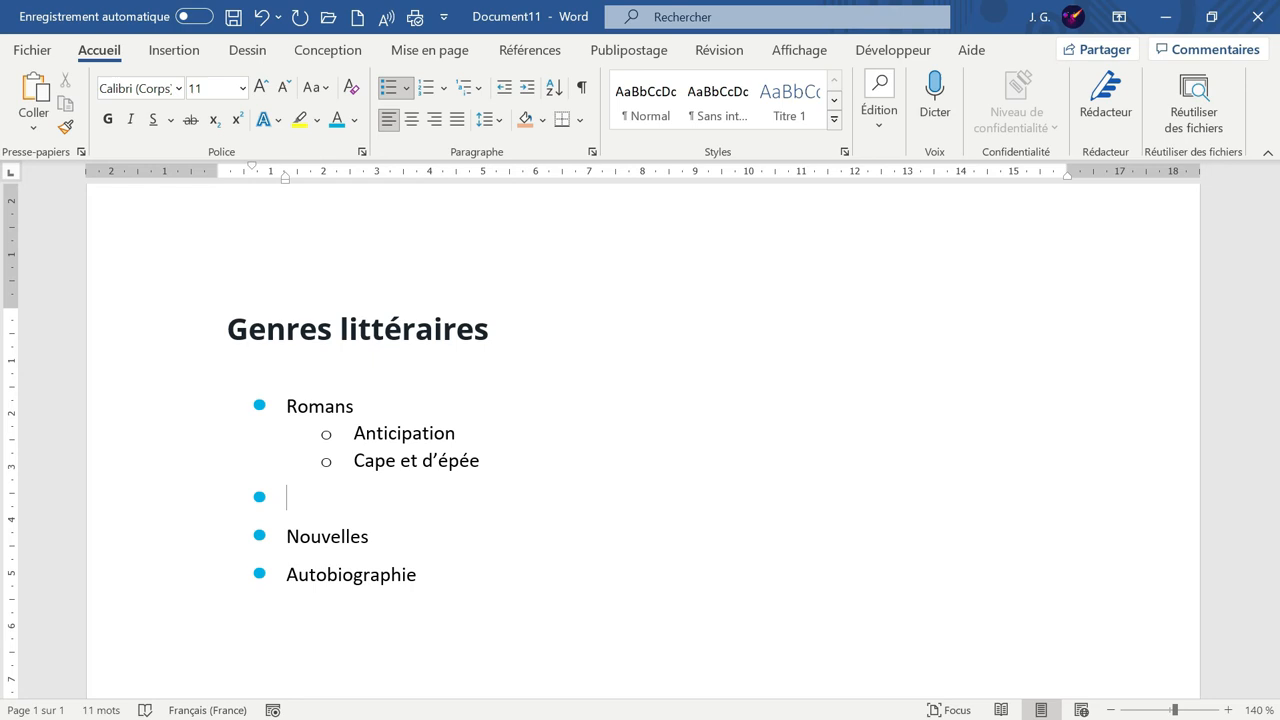
key(BackSpace)
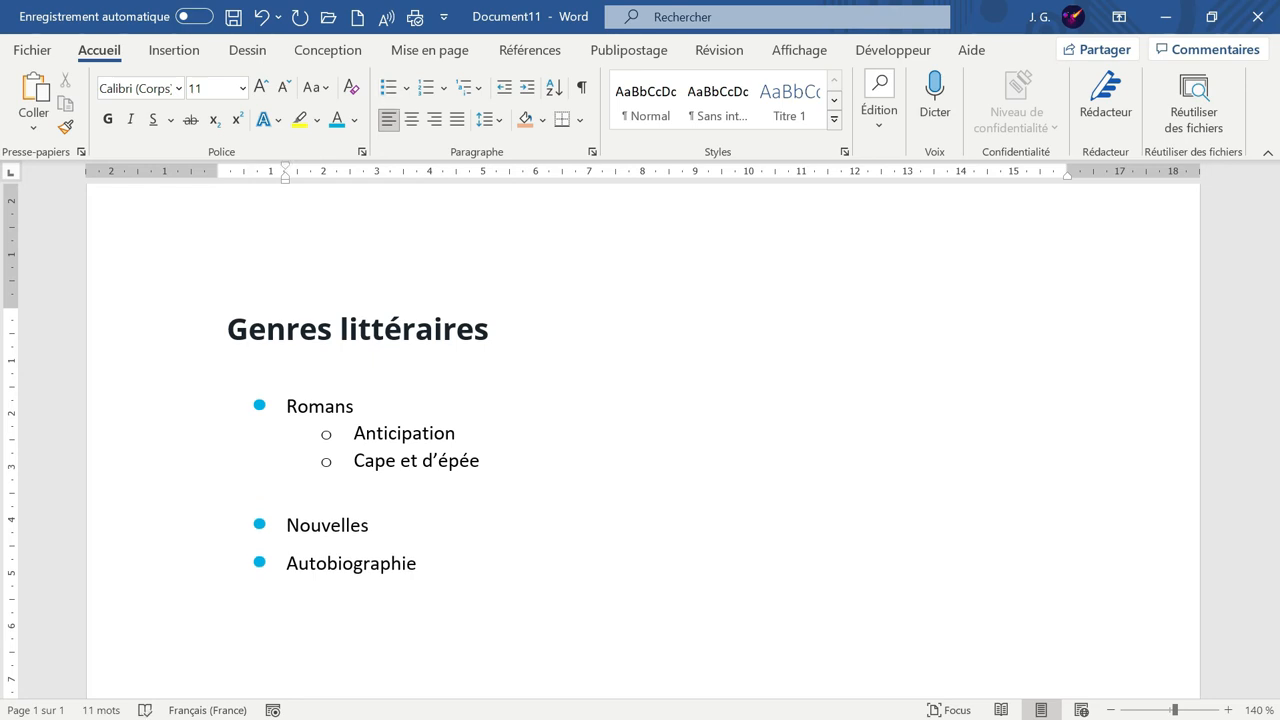
key(Delete)
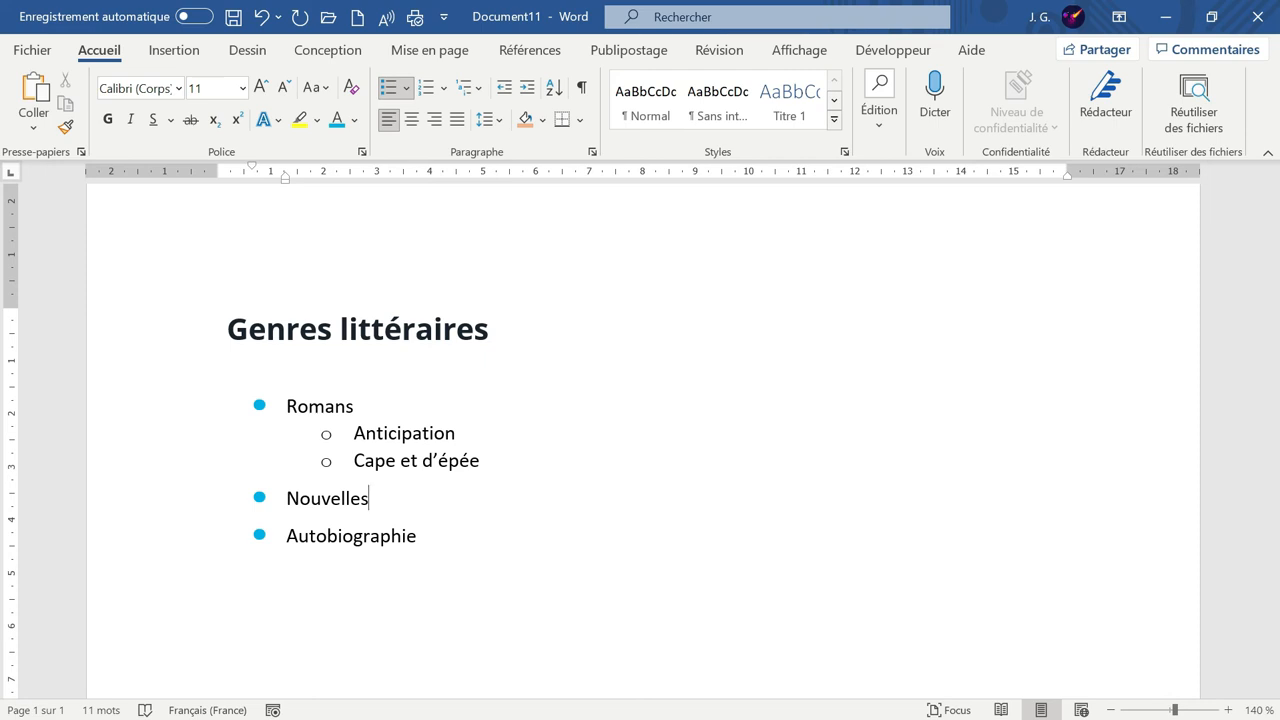
Add "Epistolaire" under Nouvelles, changing the new item's list level to the second level
key(Return)
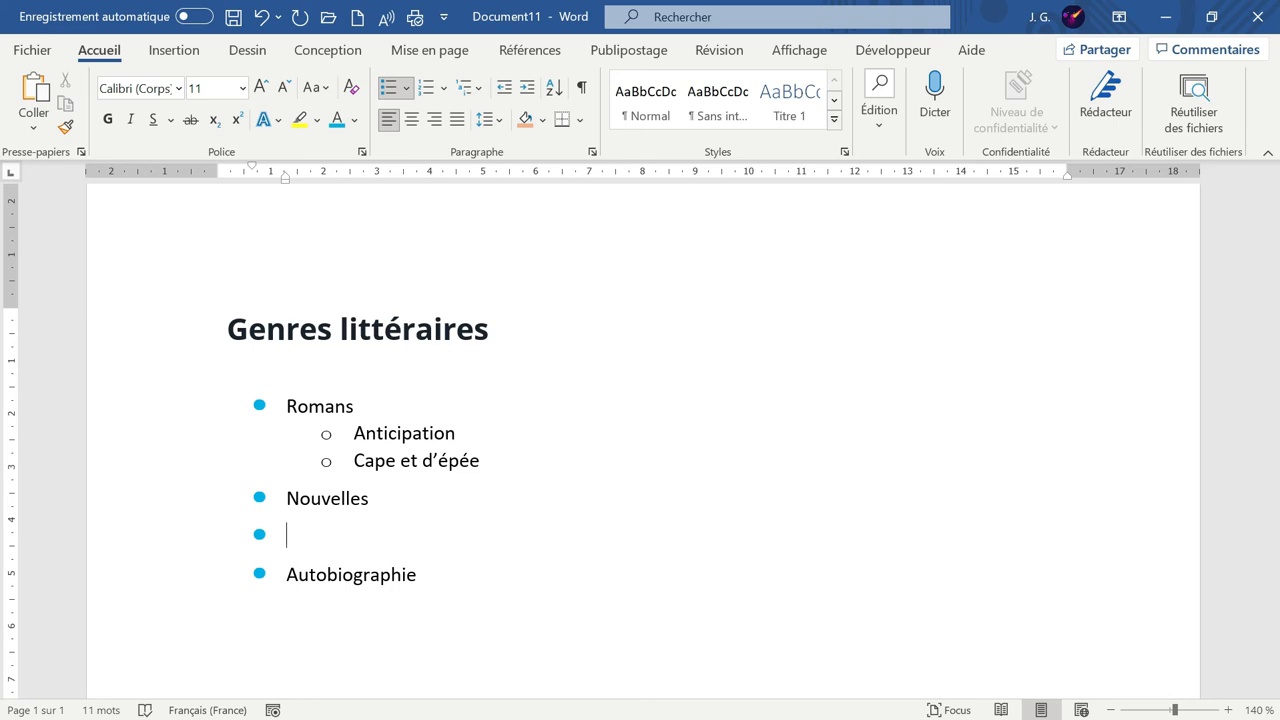
click(408, 88)
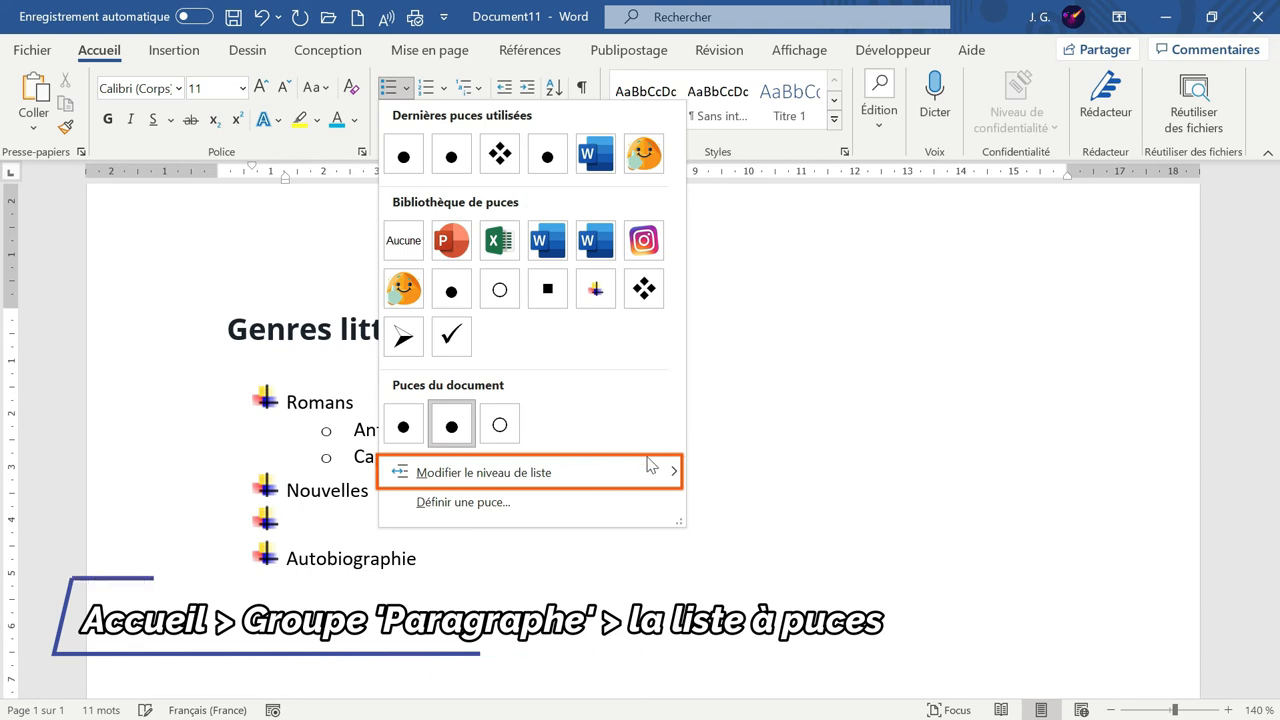
mouse_move(650, 468)
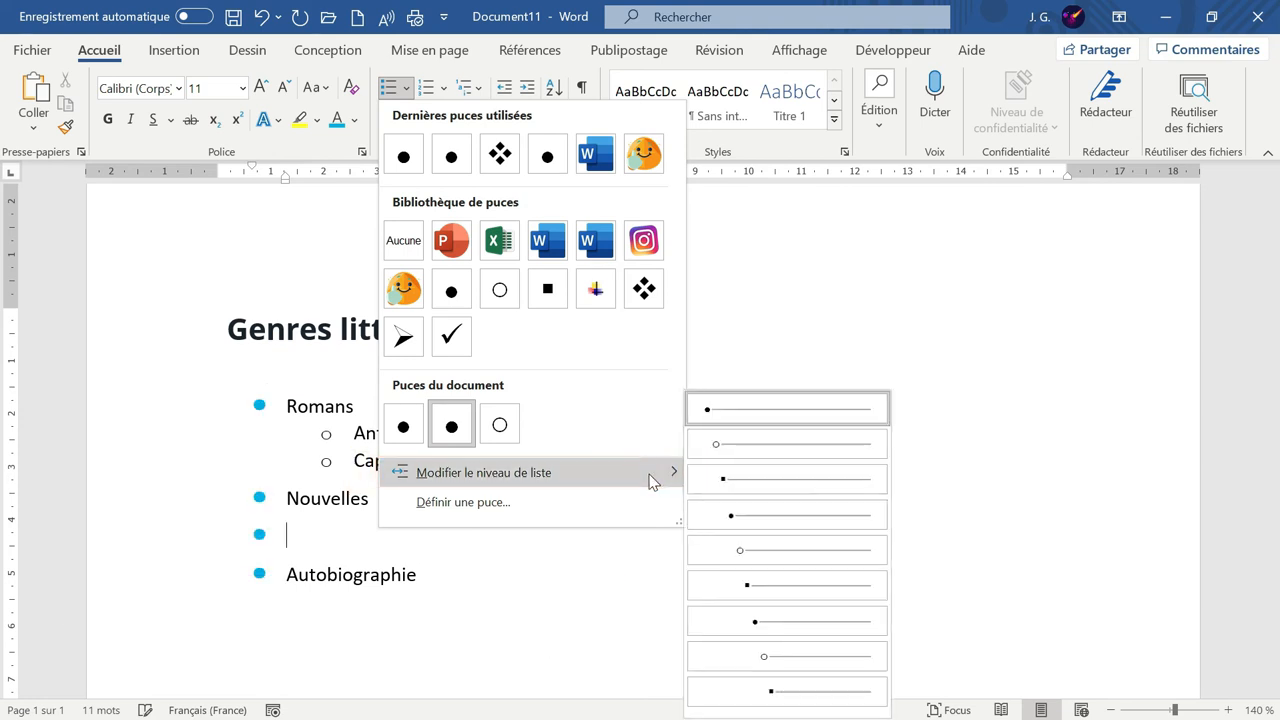
click(732, 448)
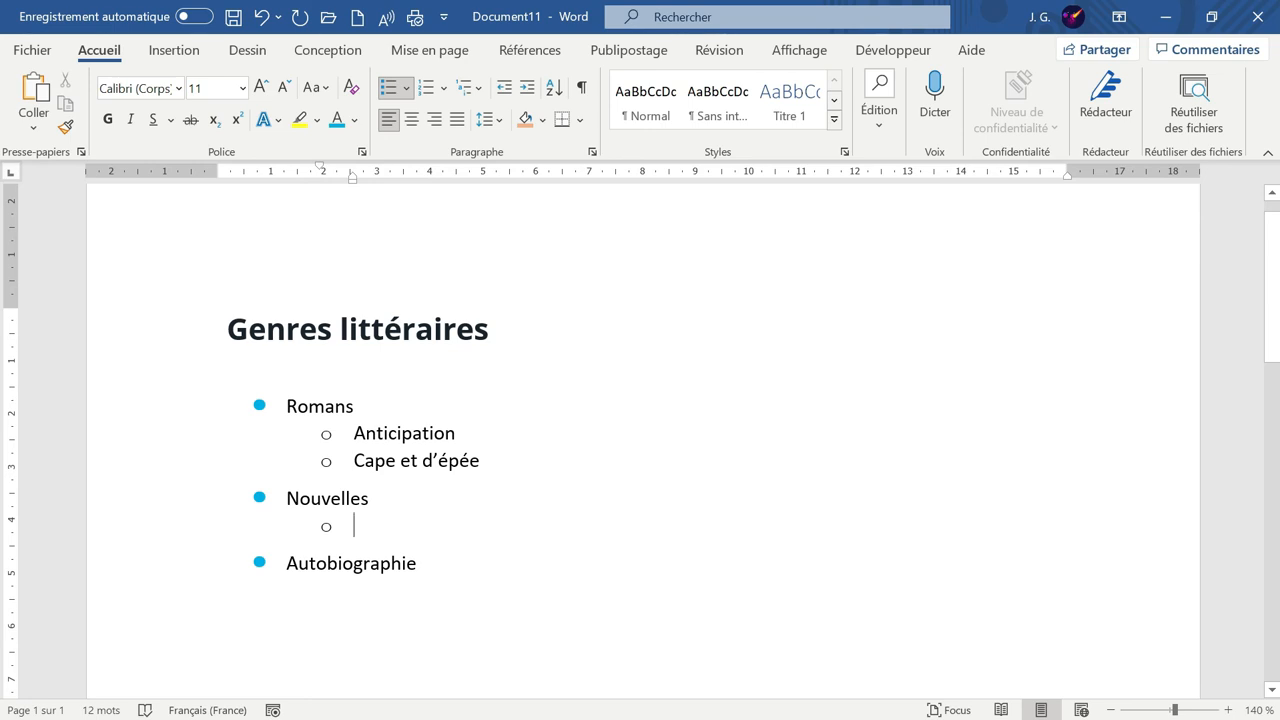
text(Epi)
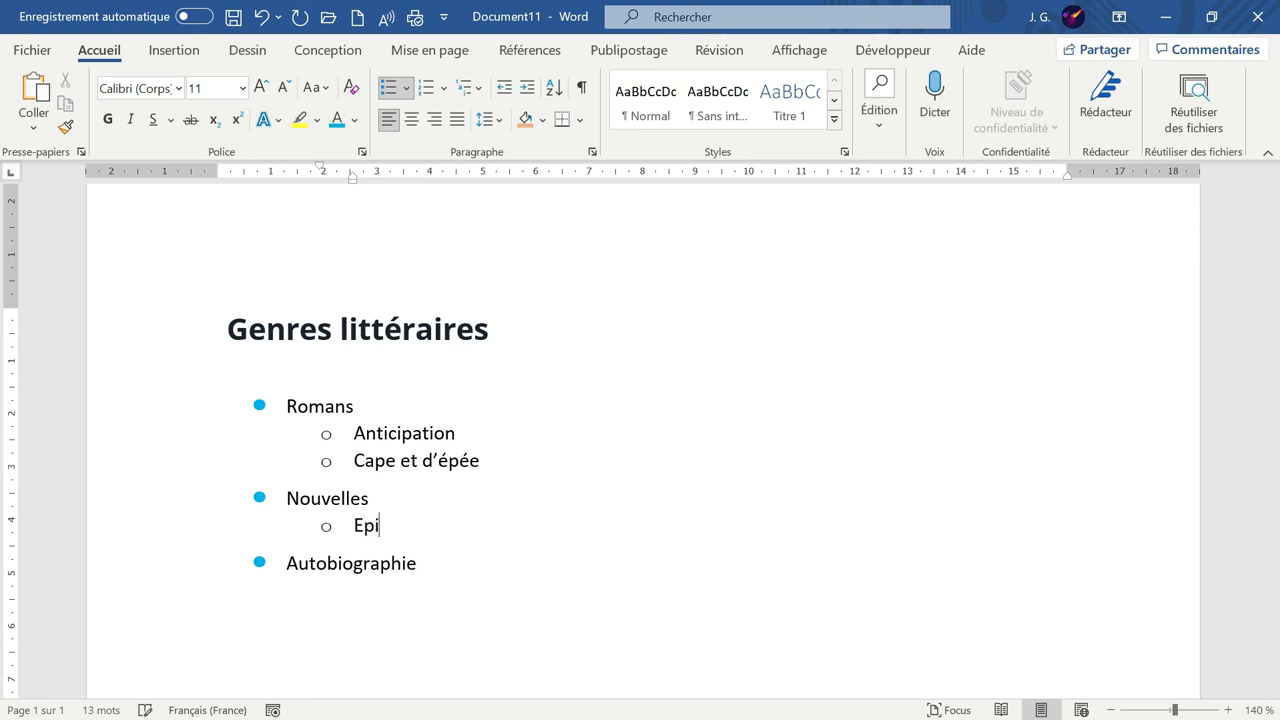
text(stolaire)
Add "Exemple" under Epistolaire, changing the new item's list level to the third level
key(Return)
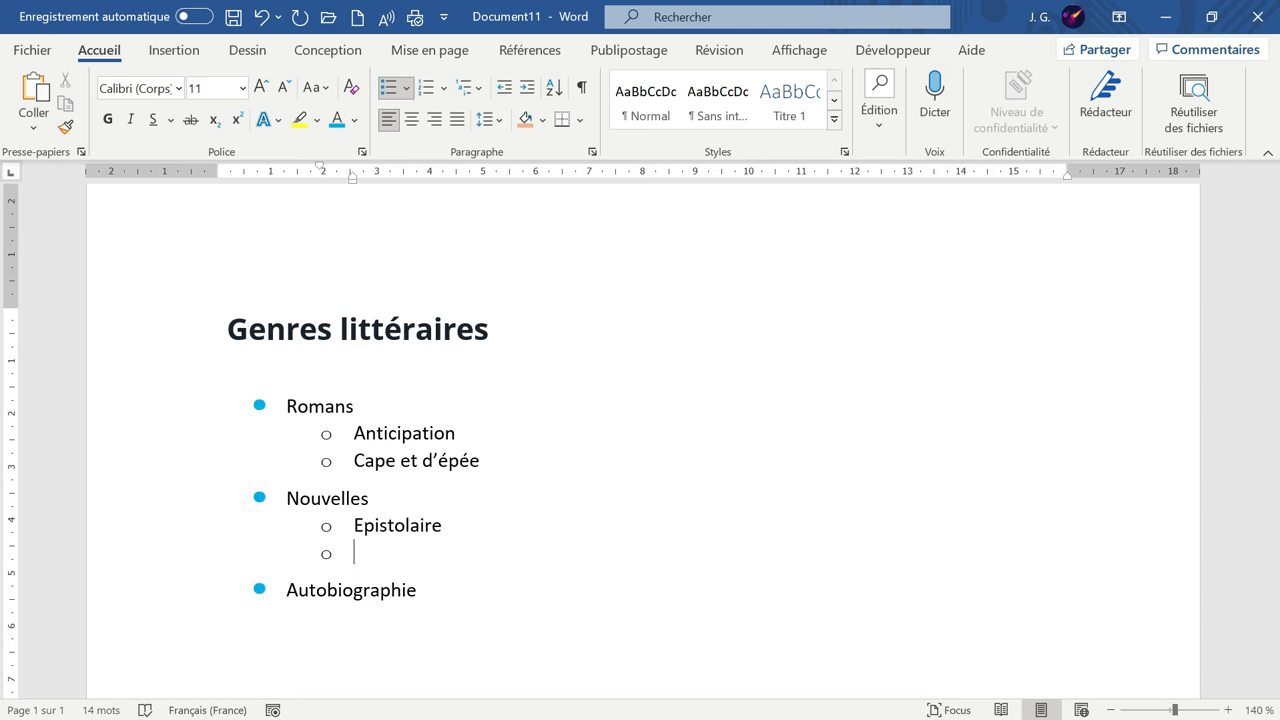
key(Tab)
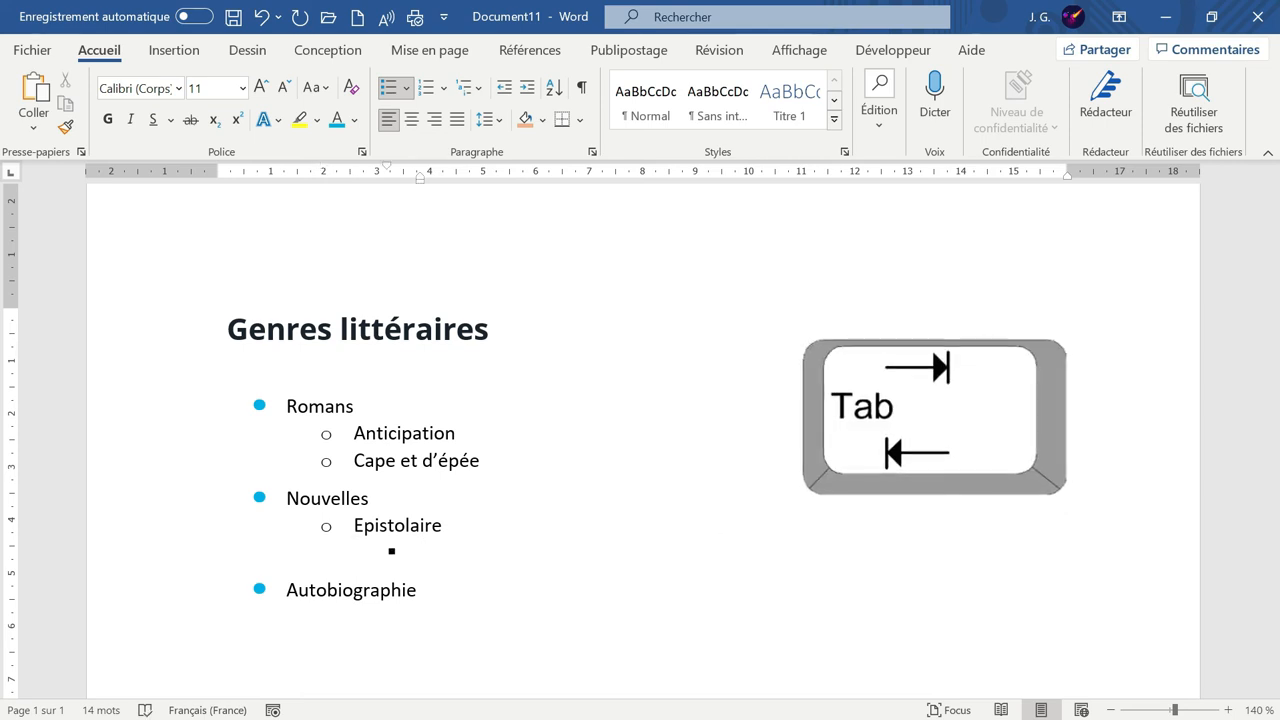
key(ctrl+z)
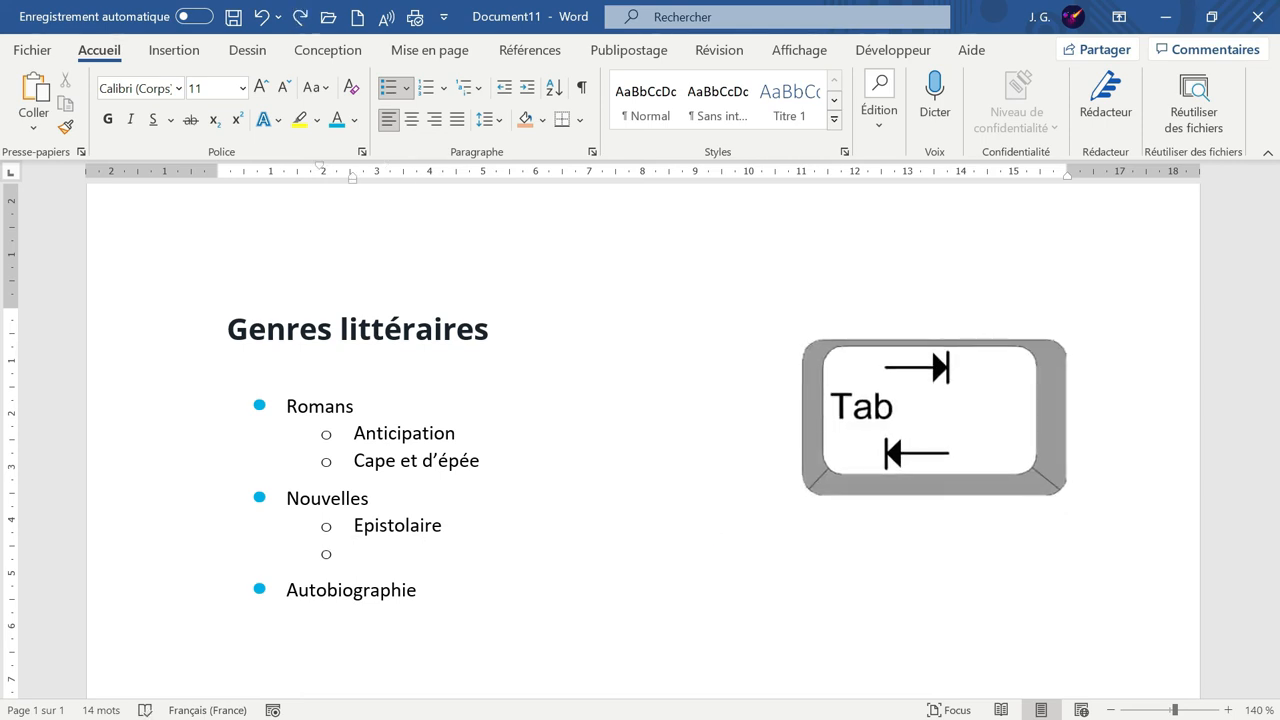
click(407, 92)
mouse_move(648, 474)
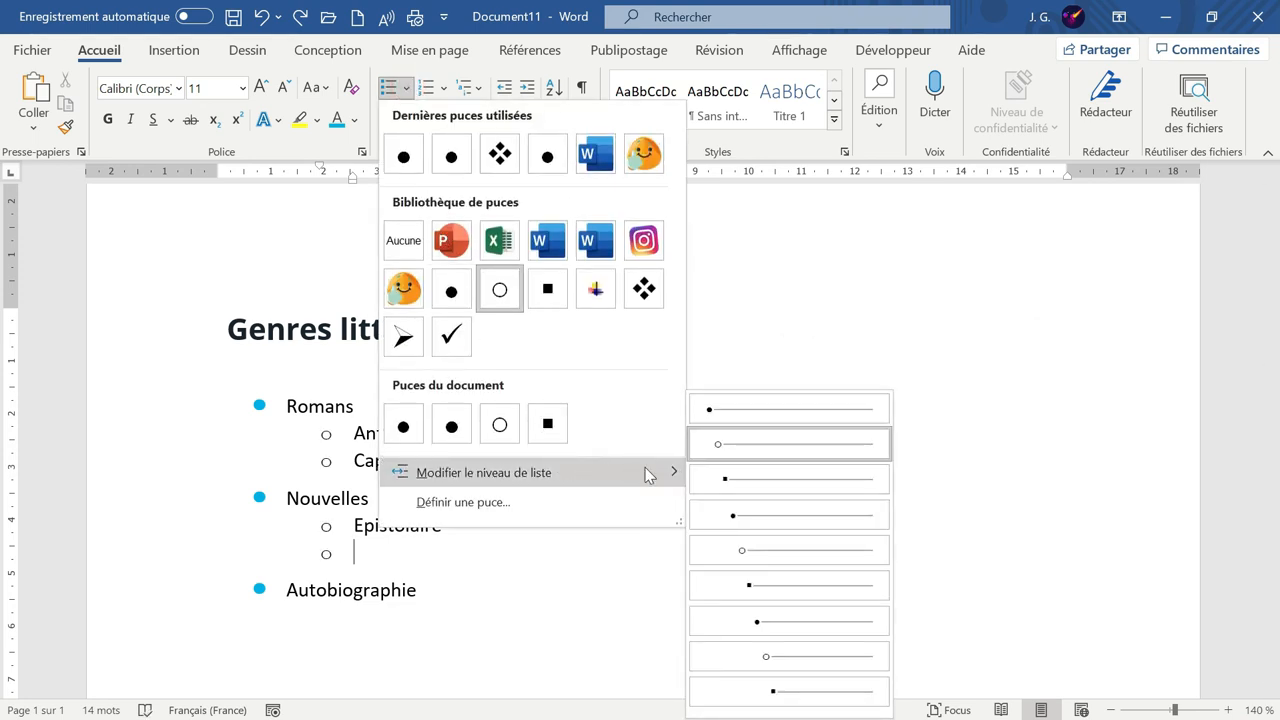
click(737, 480)
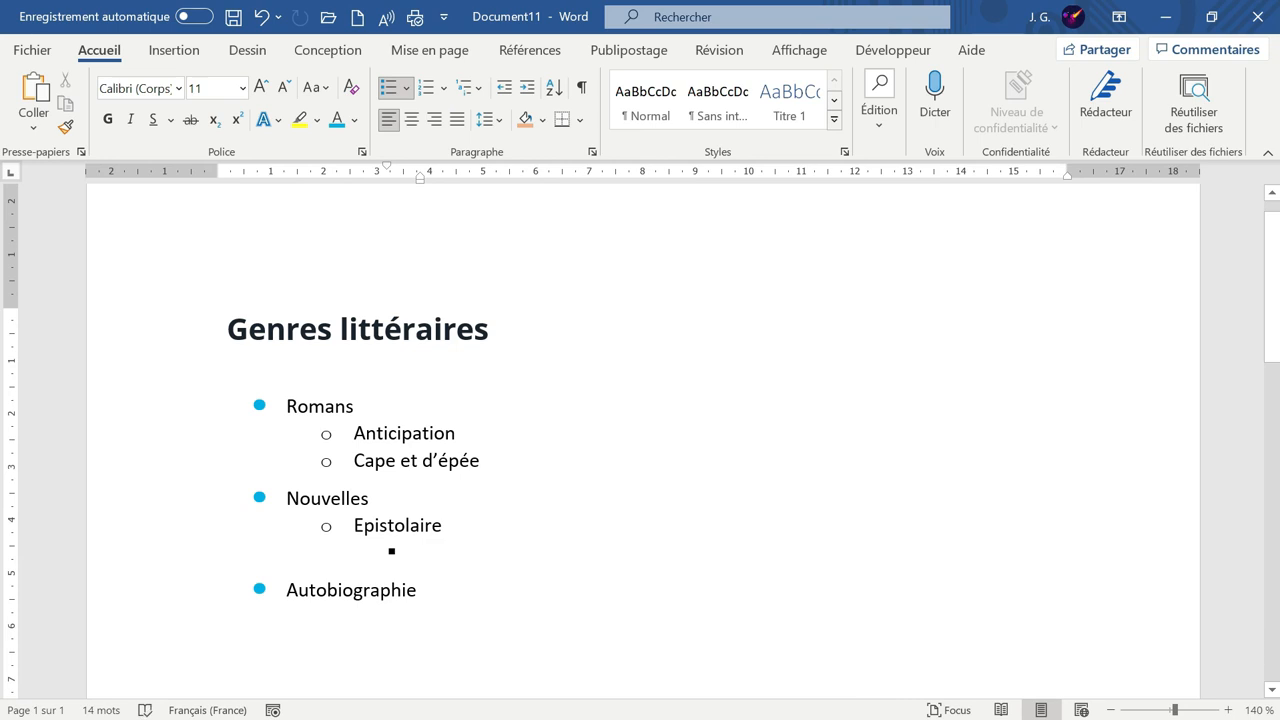
text(Exemple)
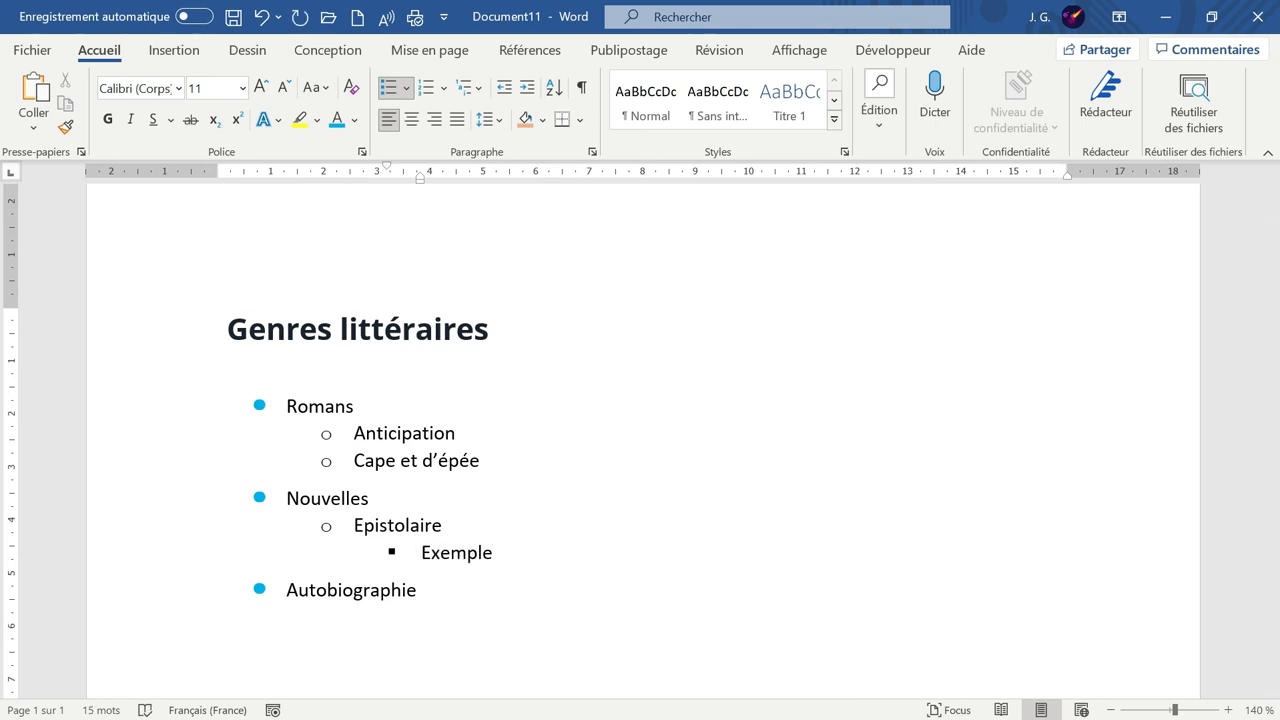
Add an empty item below "Exemple", promote it to the first level and return it to the third level
key(Return)
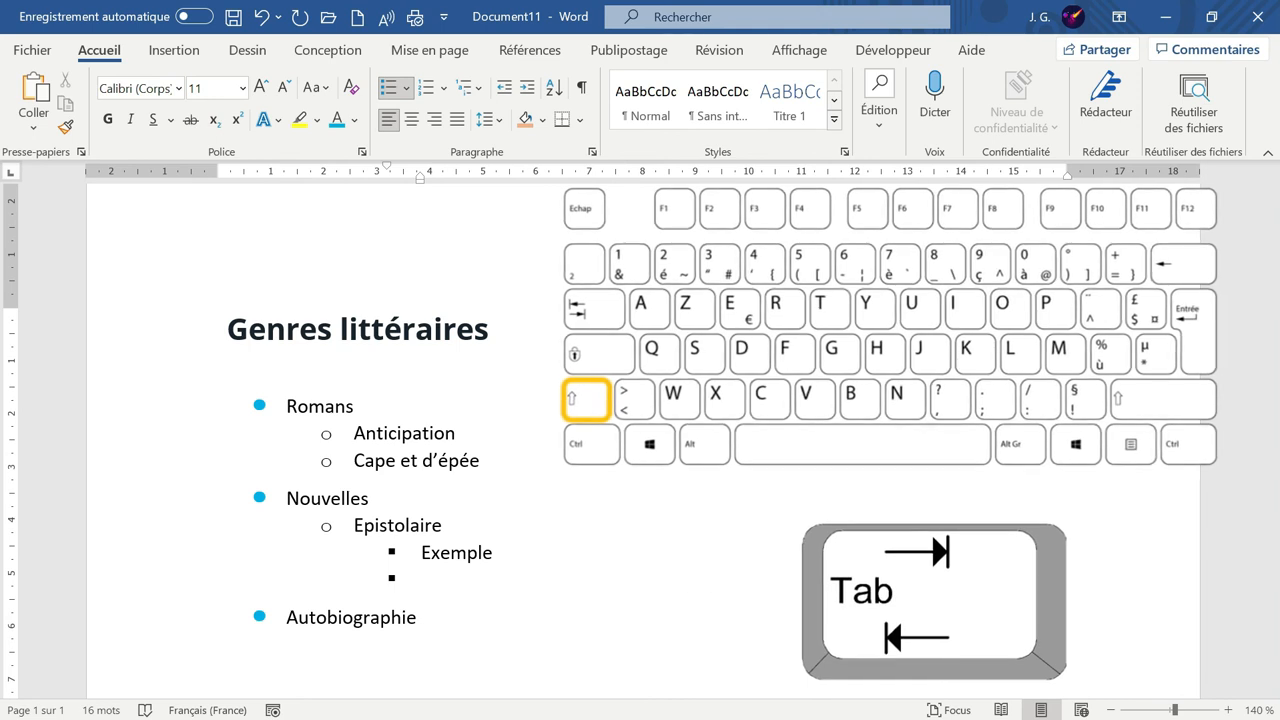
key(shift+Tab)
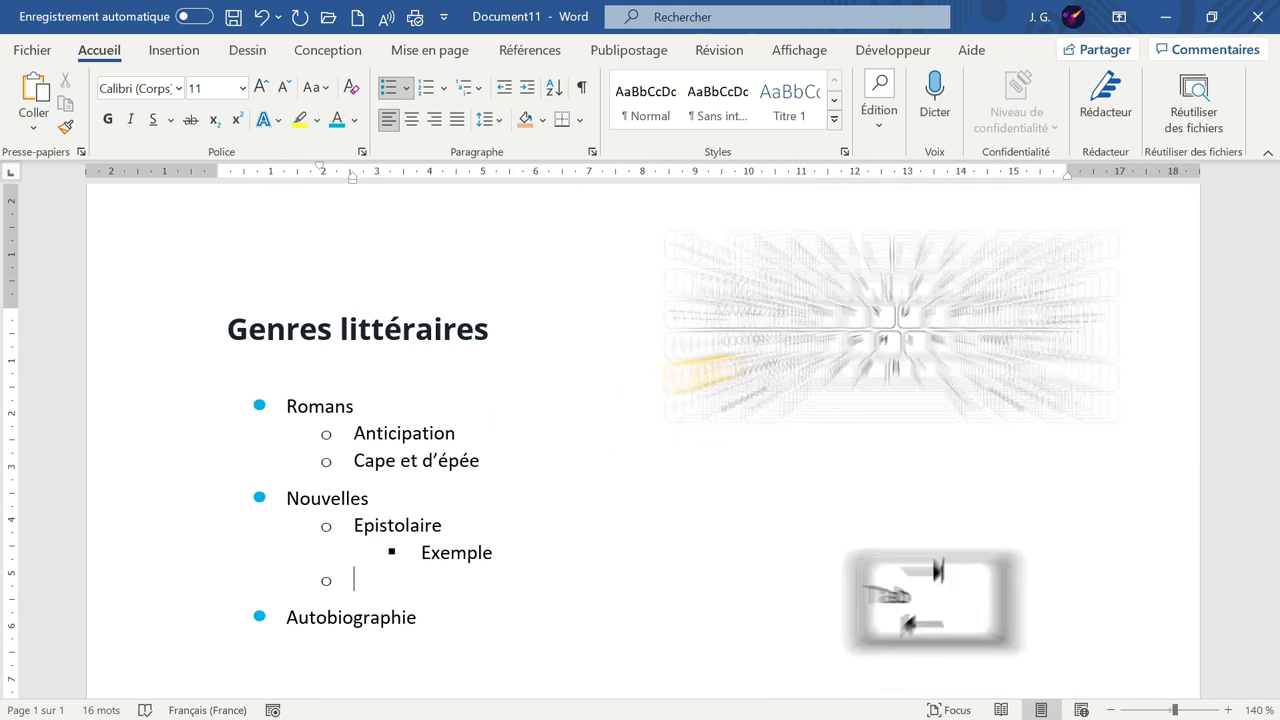
key(shift+Tab)
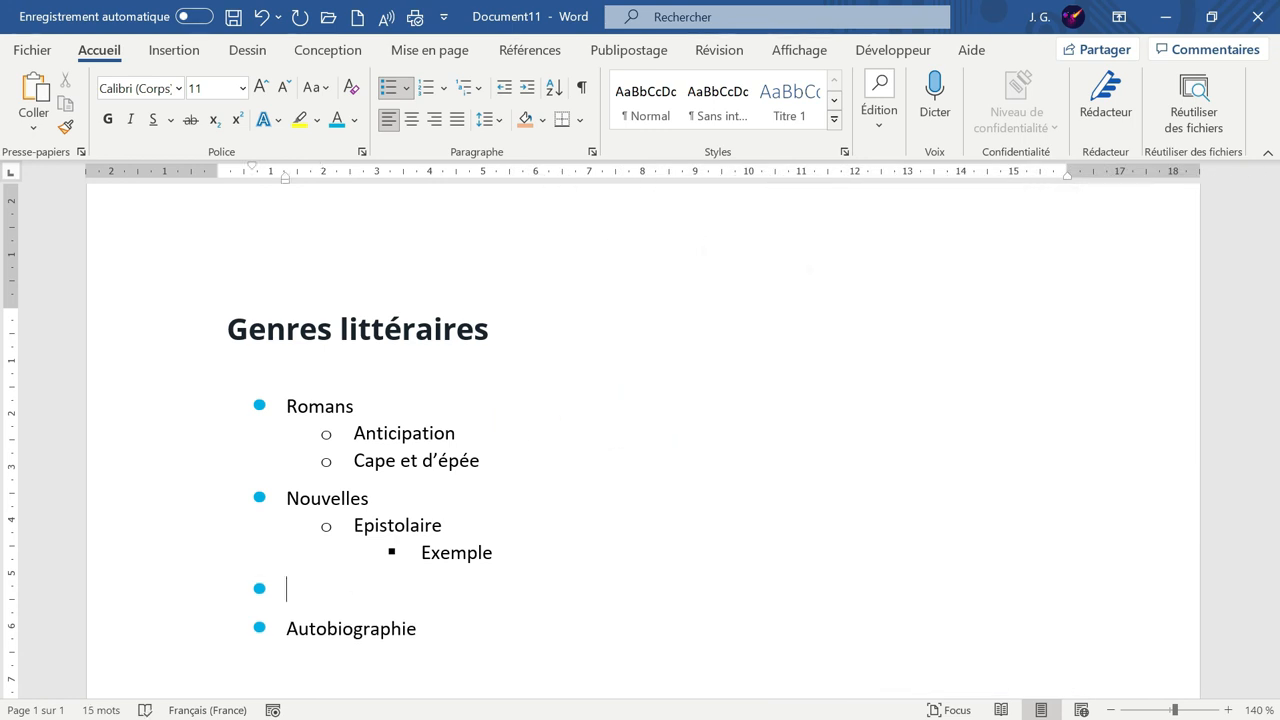
key(Tab)
key(Tab)
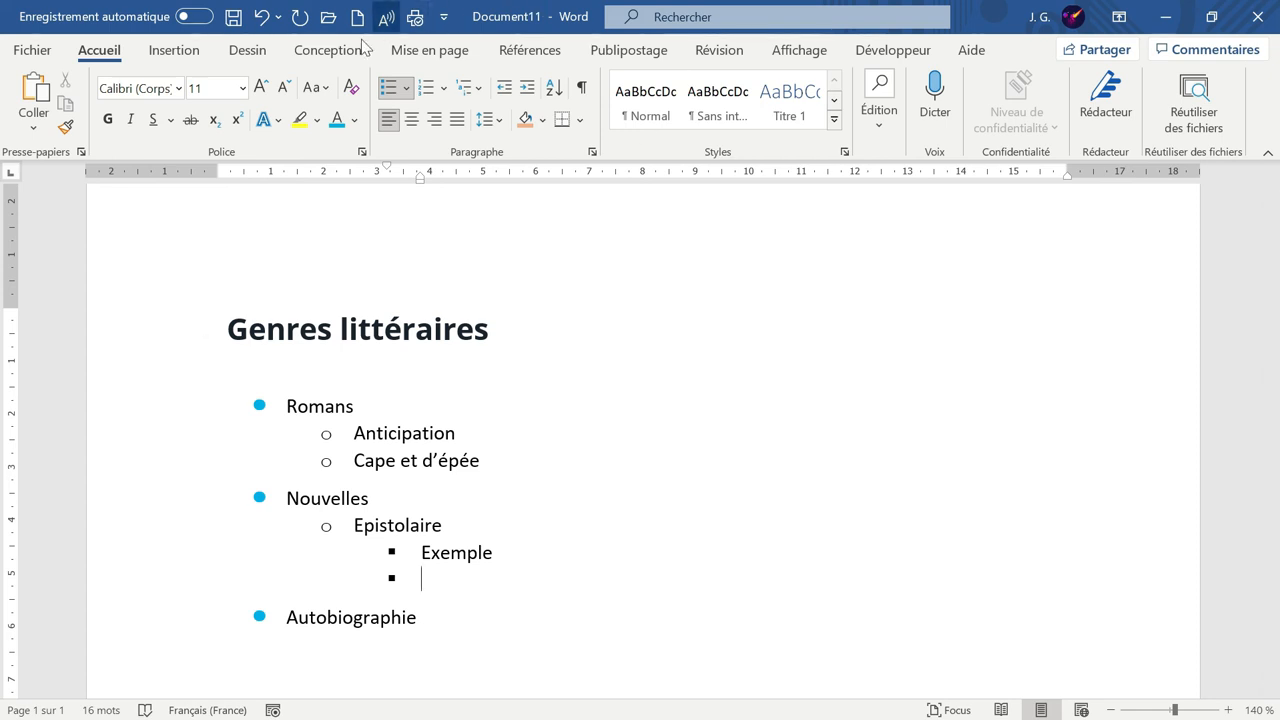
Change the list level of the empty item below "Exemple" to the first level
click(406, 88)
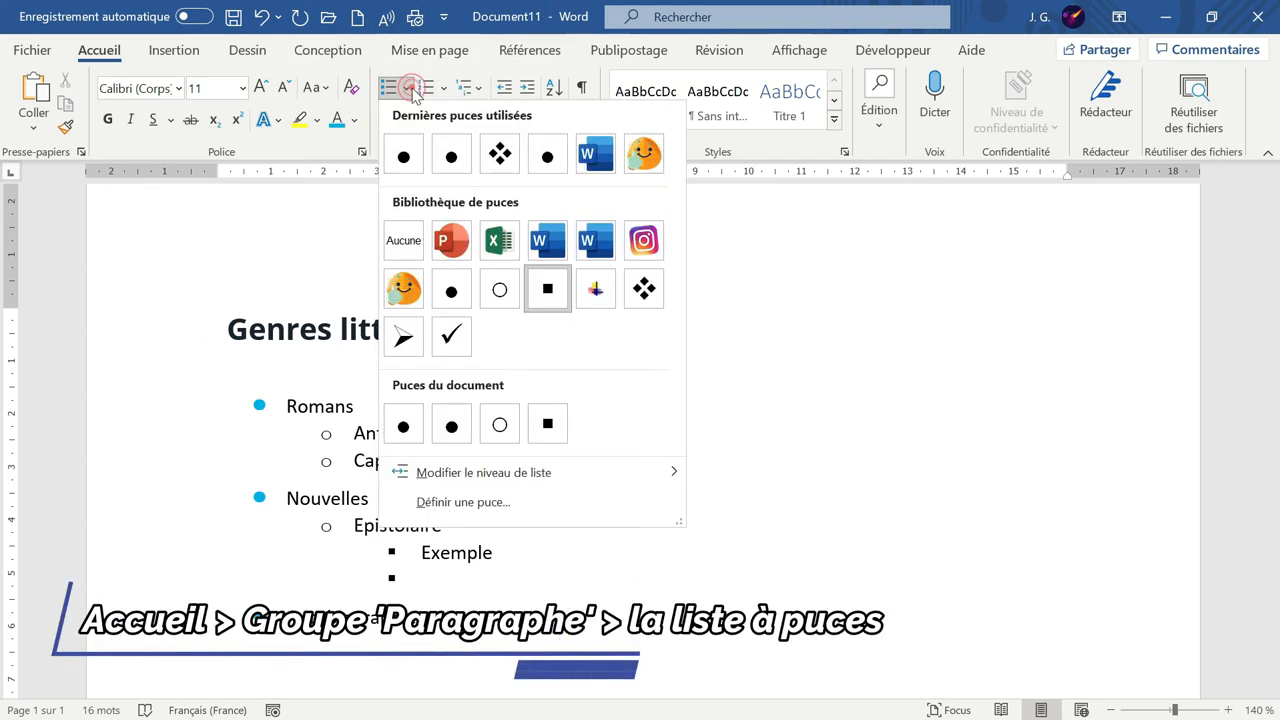
mouse_move(614, 471)
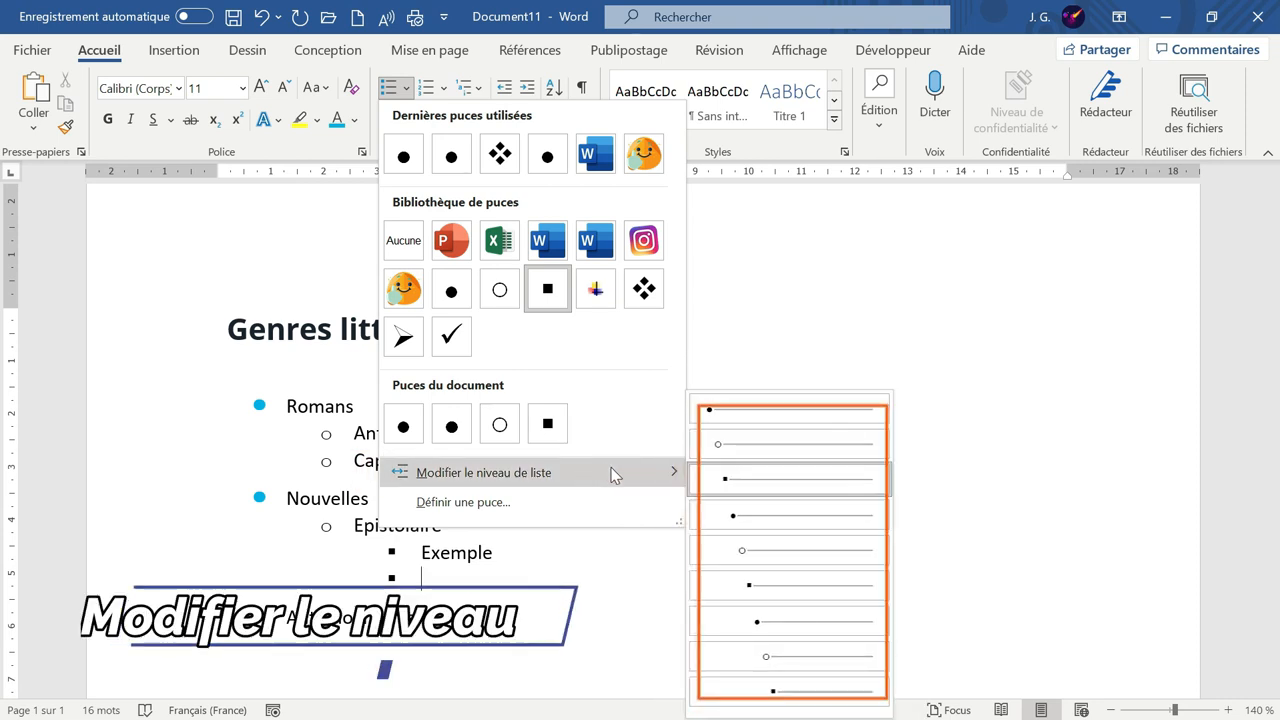
click(742, 409)
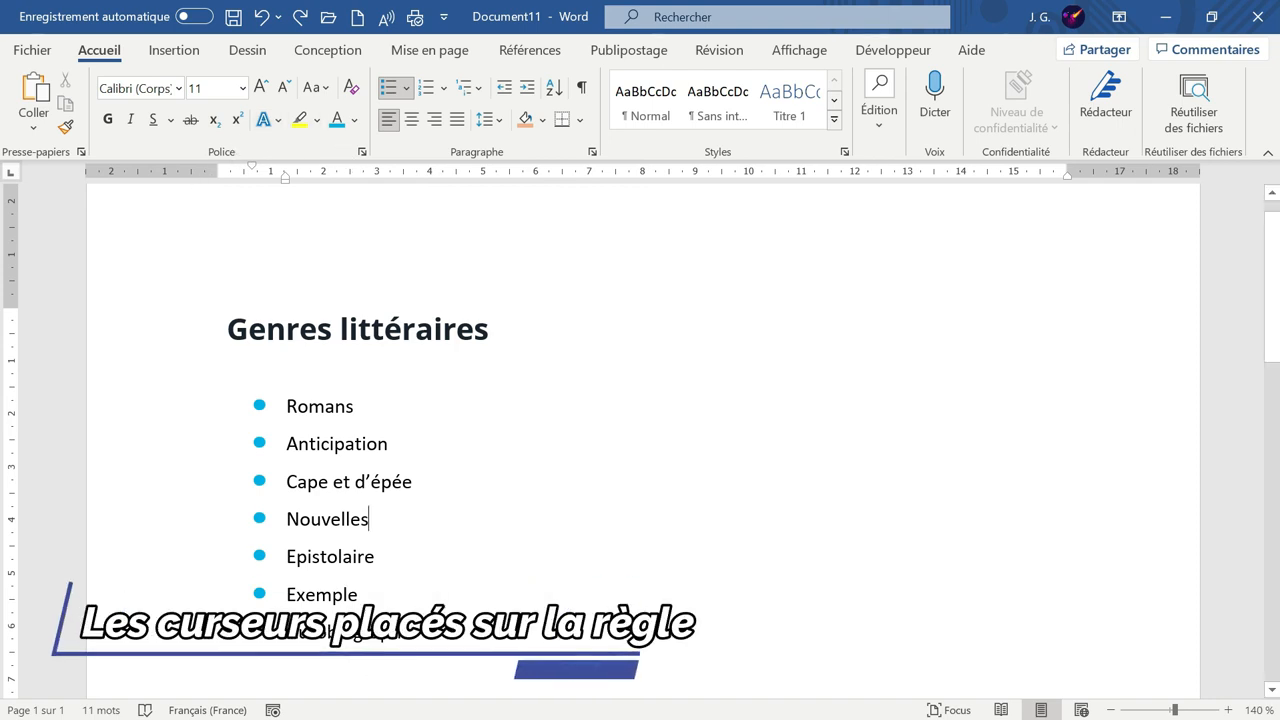
Shift the bullets of all items from Romans to Autobiographie to about 0.75 cm on the ruler and increase their hanging text indent
drag(195, 410, 246, 620)
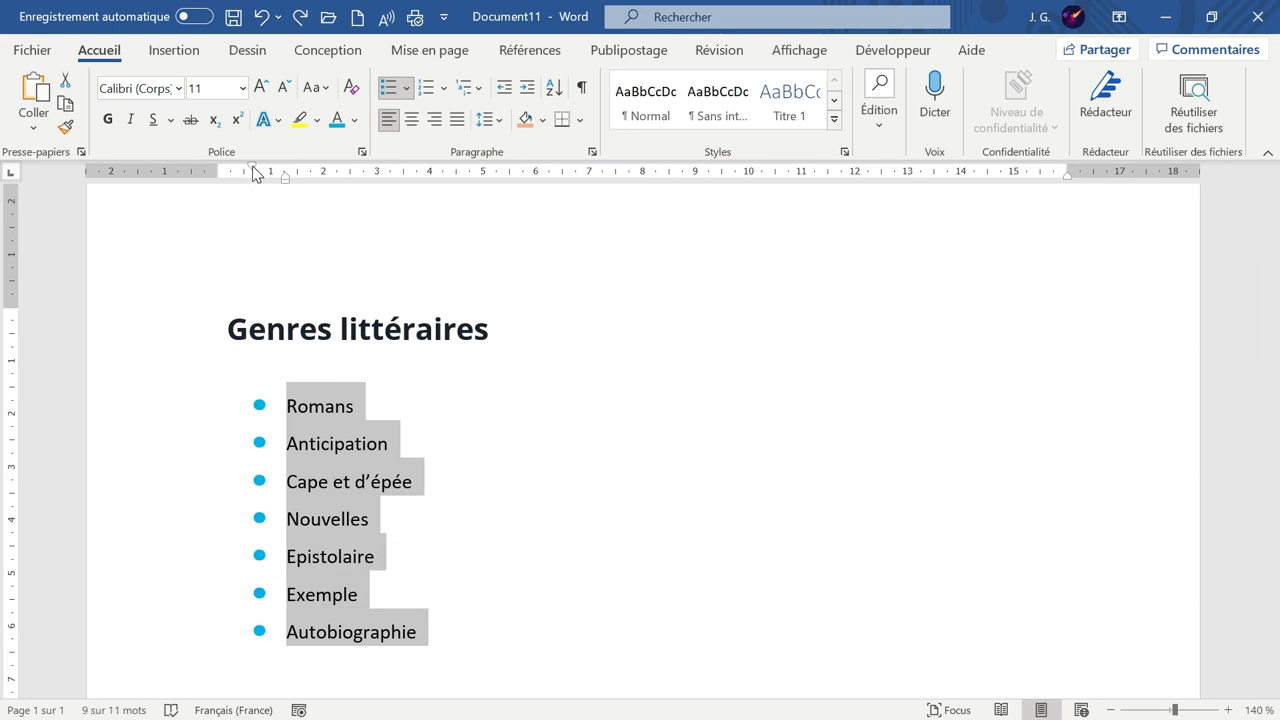
drag(252, 168, 257, 173)
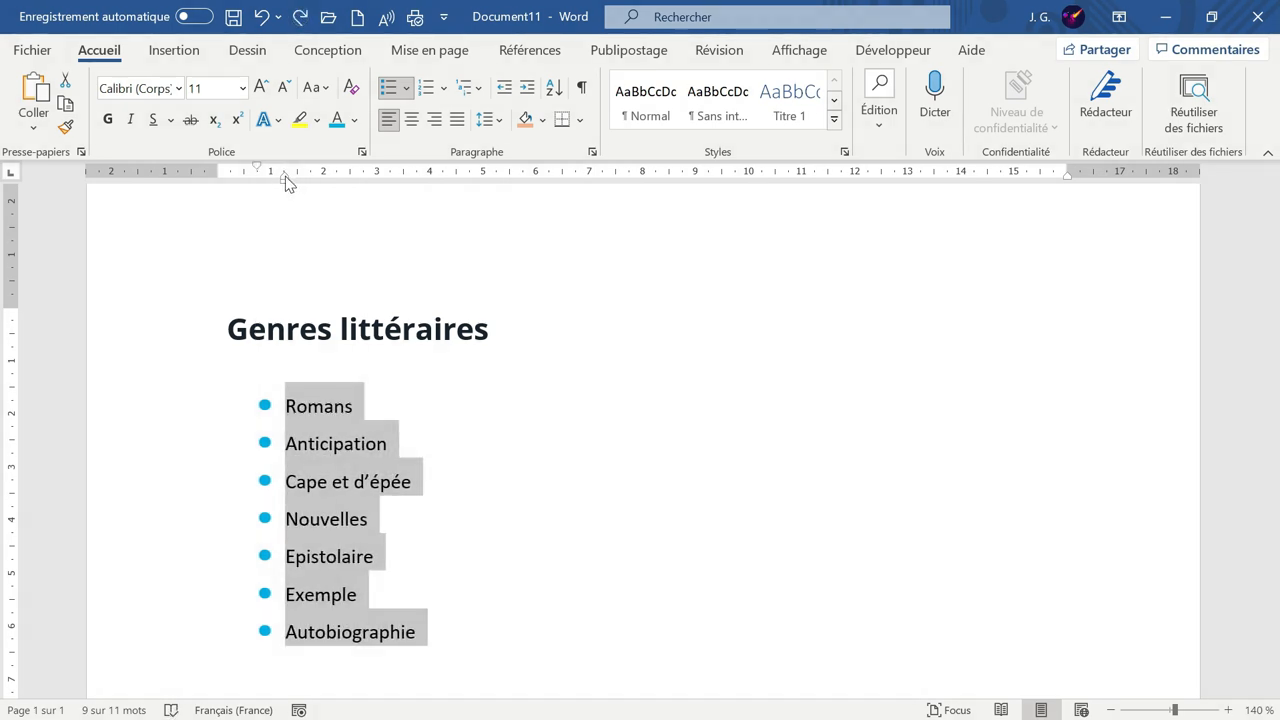
mouse_move(285, 177)
mouse_down()
mouse_move(403, 191)
mouse_move(306, 191)
mouse_move(405, 196)
mouse_move(311, 194)
mouse_move(377, 199)
mouse_up()
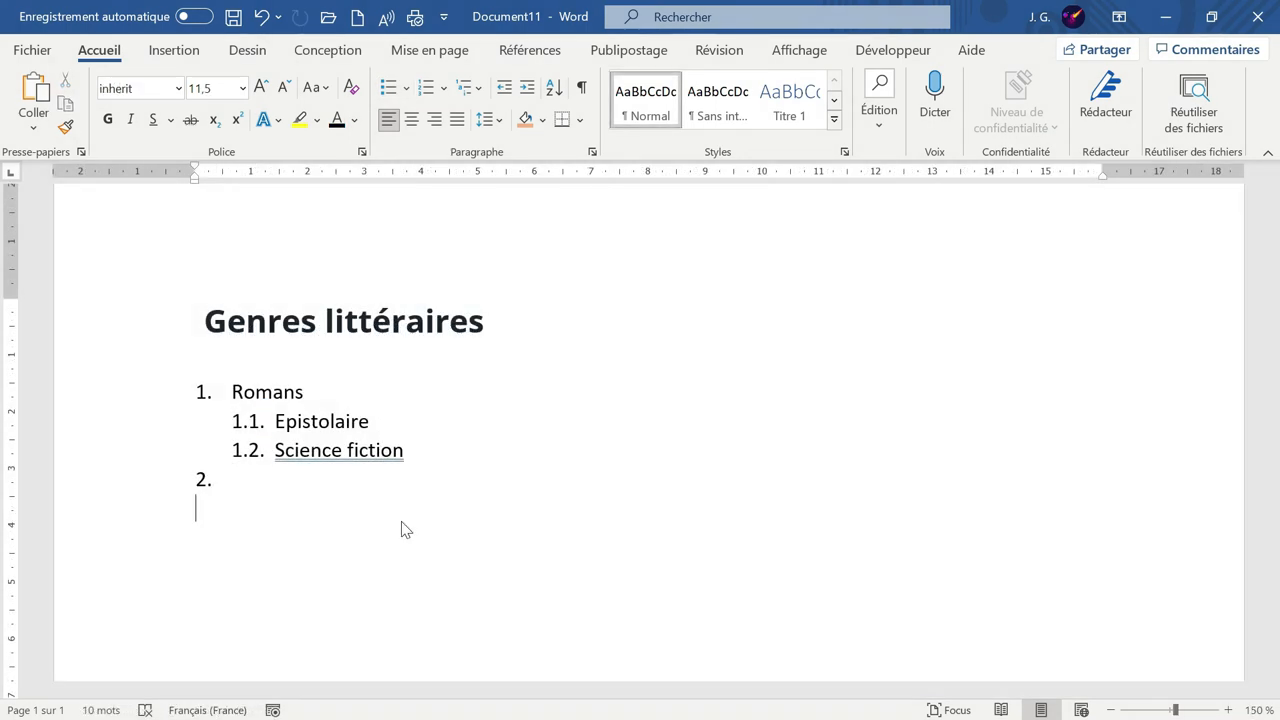